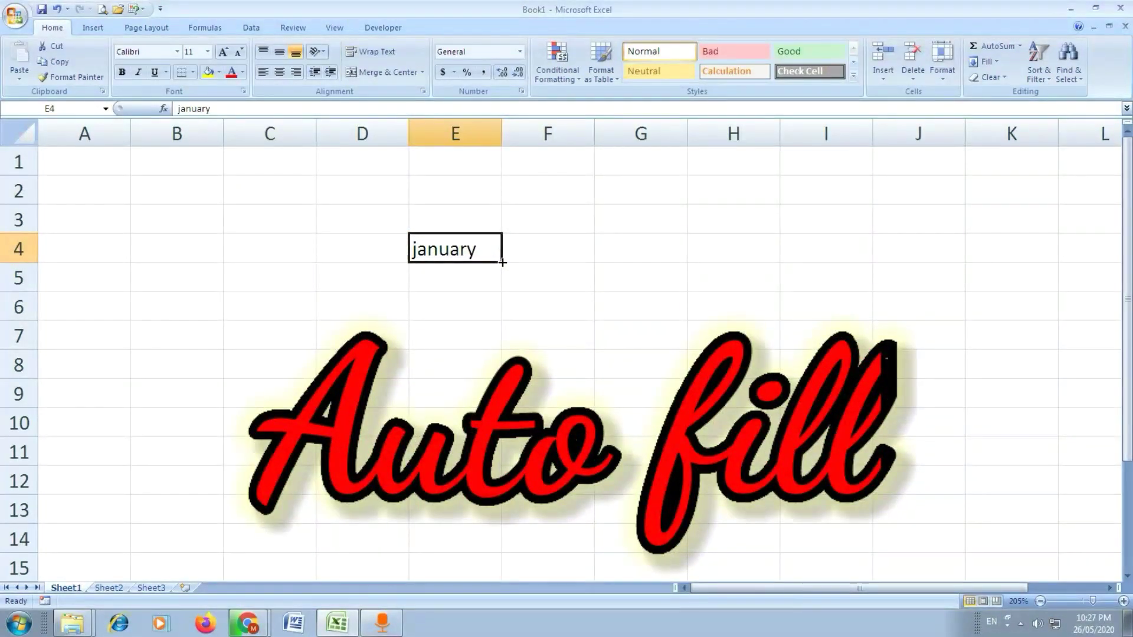
Step: Autofill february through december into E5:E15 from january in E4
{"action": "left_click_drag", "start_coordinate": [502, 262], "coordinate": [504, 545]}
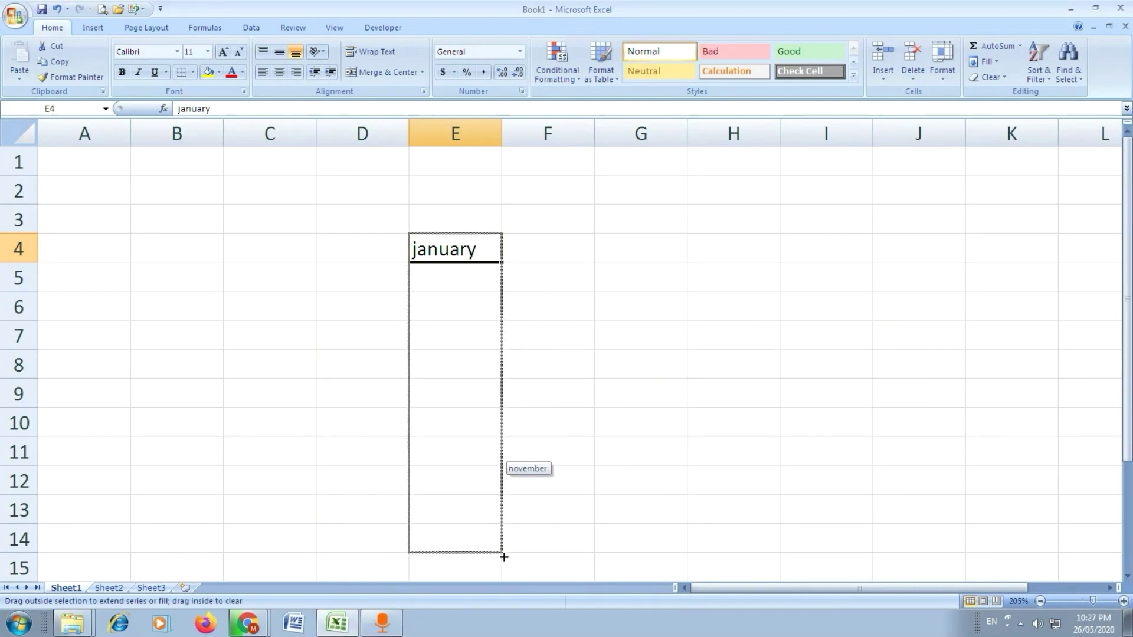
{"action": "left_click_drag", "start_coordinate": [504, 565], "coordinate": [504, 573]}
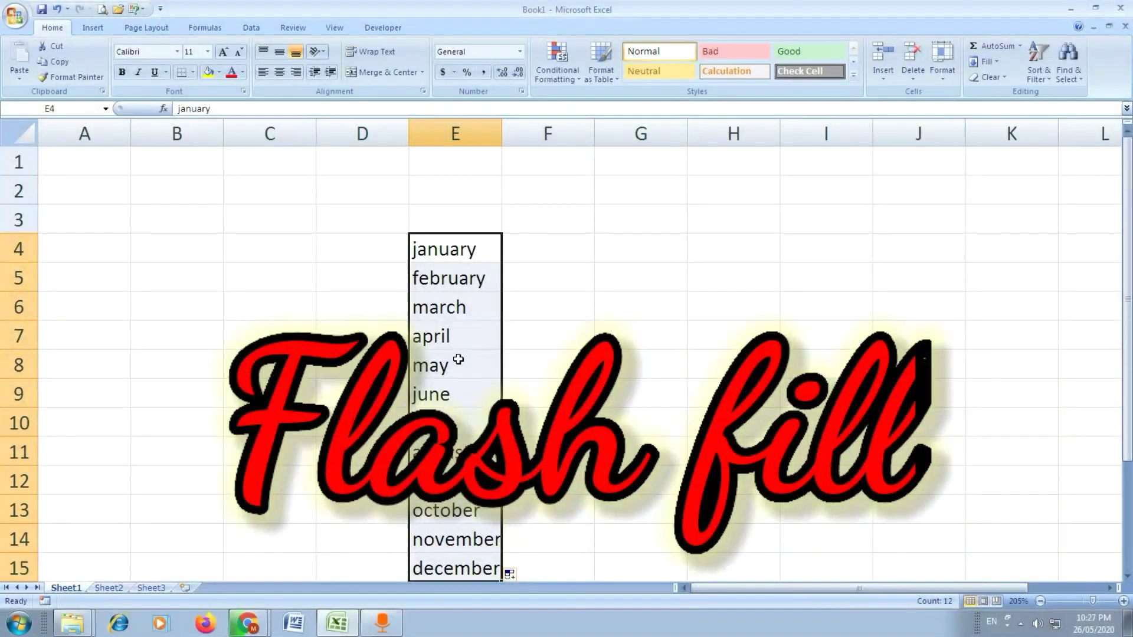
{"action": "double_click", "coordinate": [466, 248]}
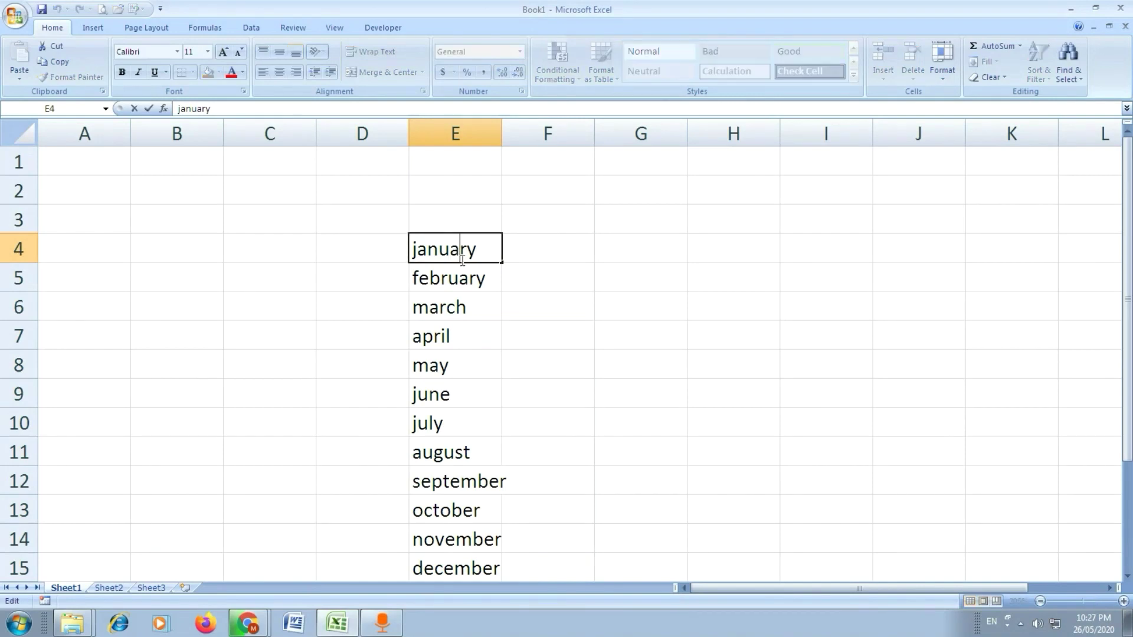
{"action": "key", "text": "Return"}
{"action": "double_click", "coordinate": [473, 254]}
{"action": "key", "text": "Return"}
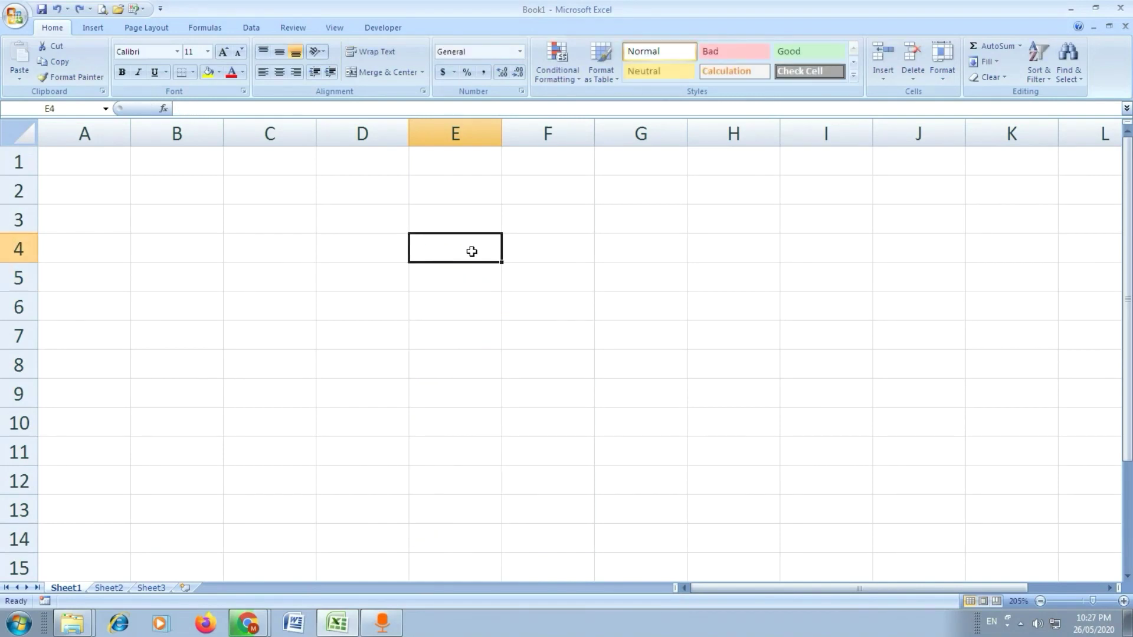
Step: Change E4 to jan and autofill abbreviated months jan to dec down column E
{"action": "double_click", "coordinate": [472, 252]}
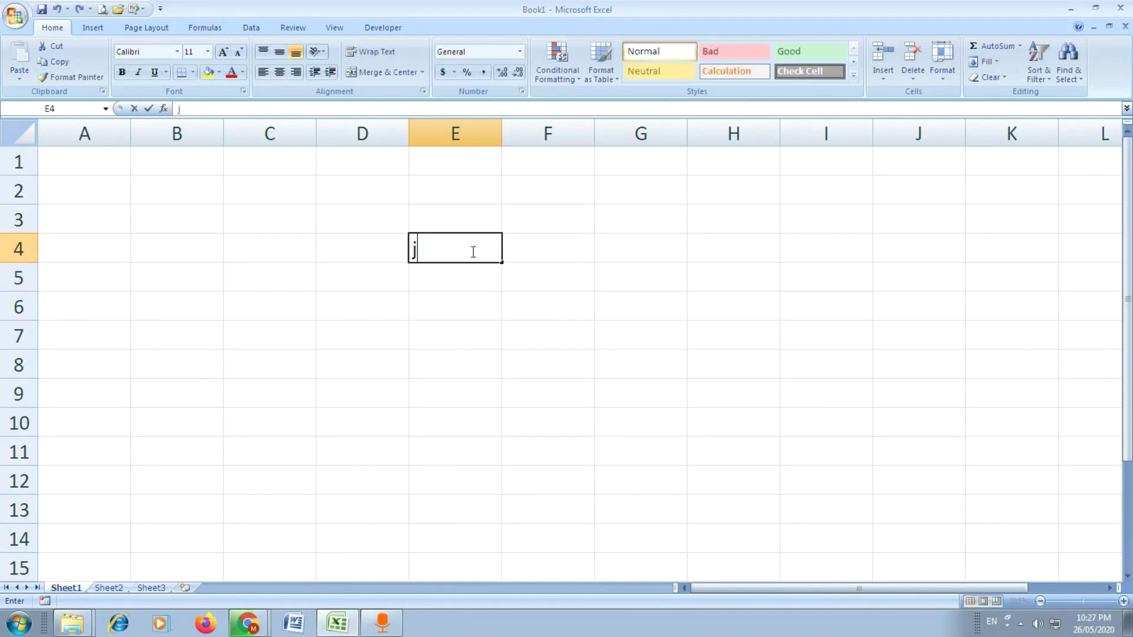
{"action": "type", "text": "jan"}
{"action": "key", "text": "Return"}
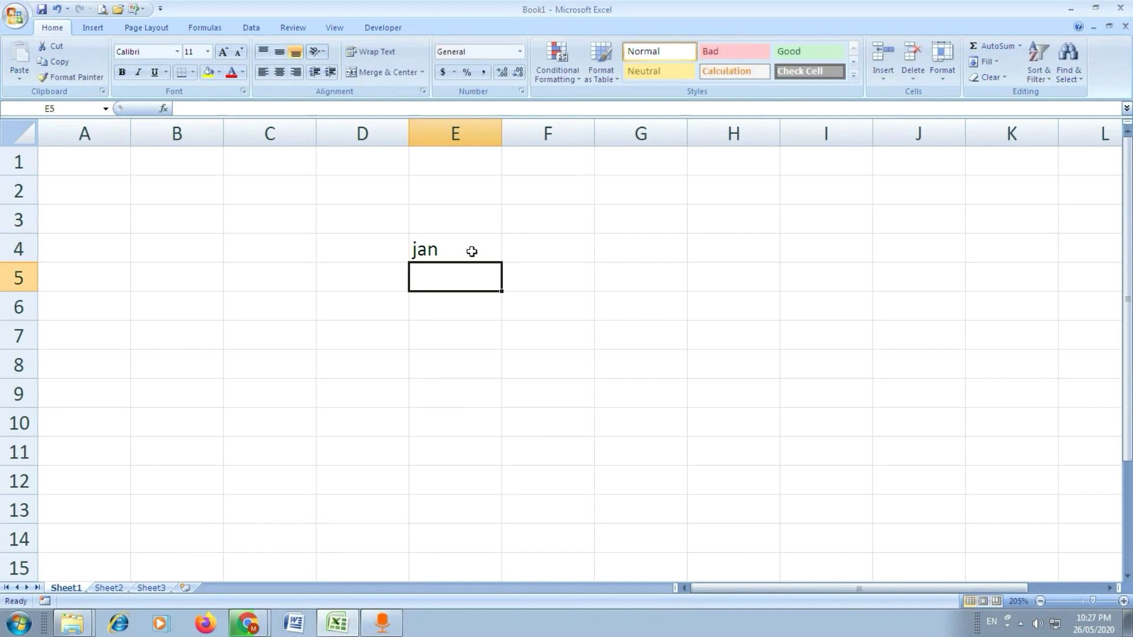
{"action": "left_click", "coordinate": [472, 251]}
{"action": "left_click_drag", "start_coordinate": [502, 262], "coordinate": [510, 571]}
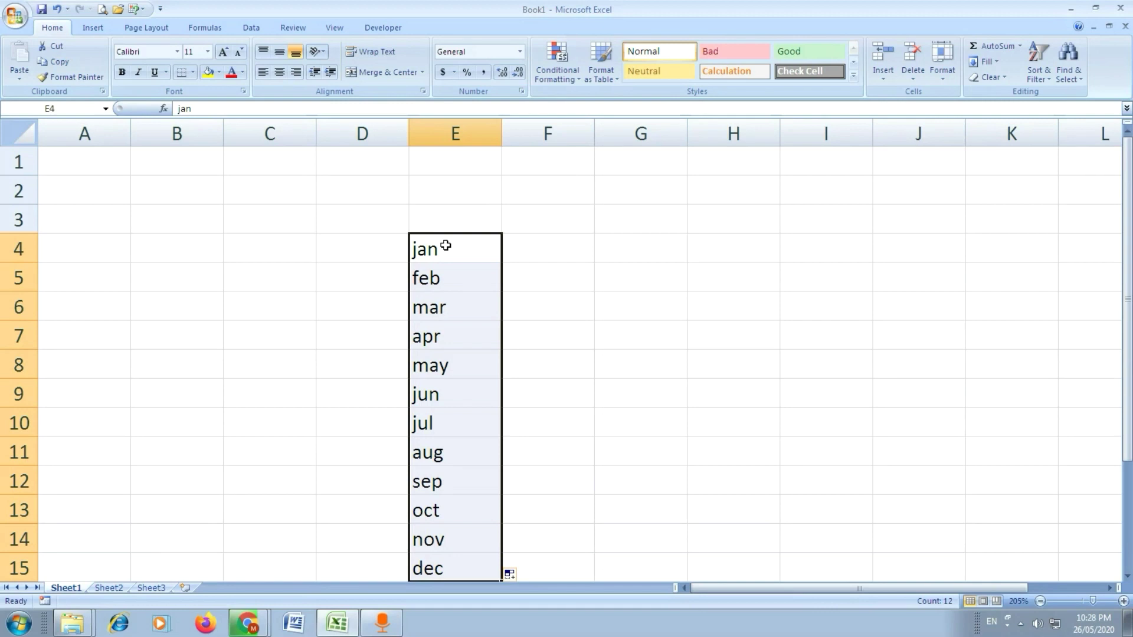
Step: Undo the abbreviated-month fill and replace jan in E4 with sunday
{"action": "key", "text": "ctrl+z"}
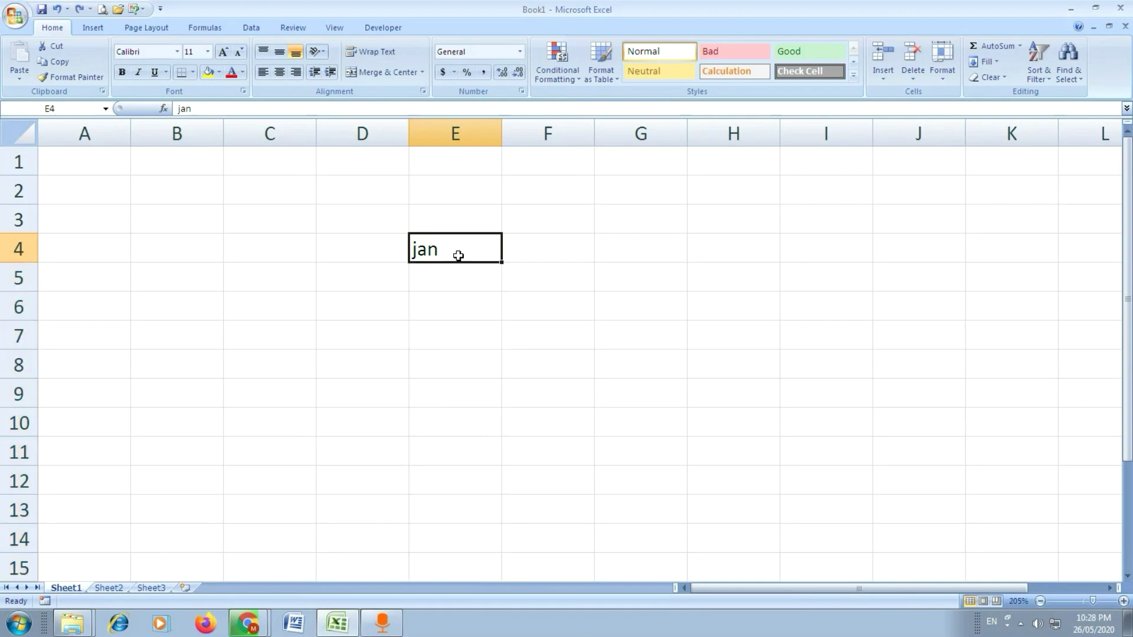
{"action": "key", "text": "ctrl+z"}
{"action": "type", "text": "su"}
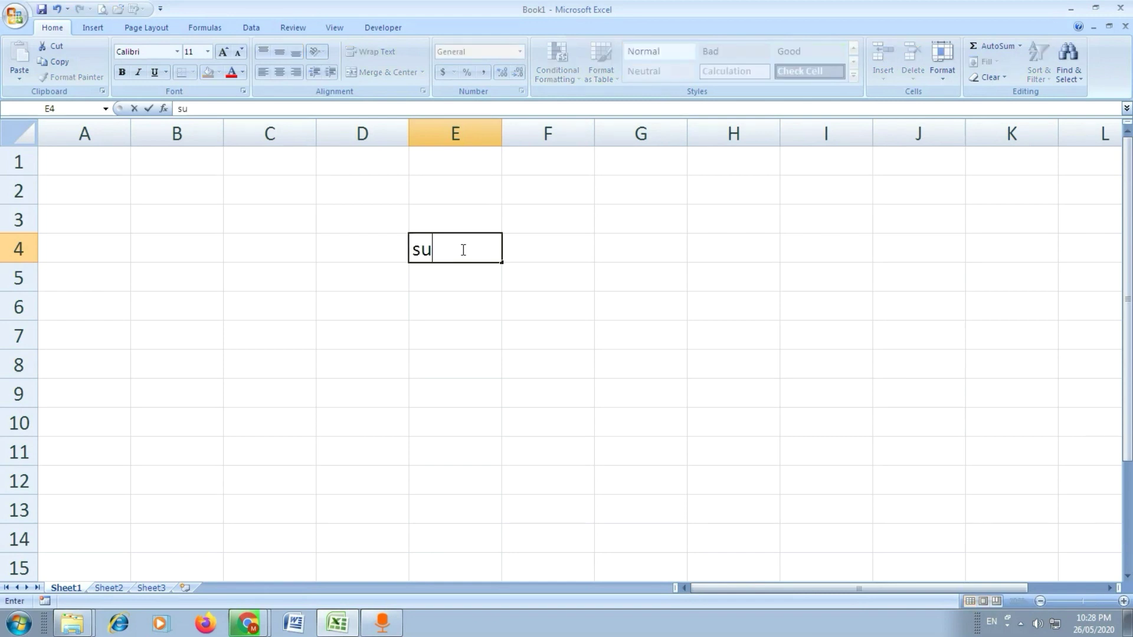
{"action": "type", "text": "nday"}
{"action": "key", "text": "Return"}
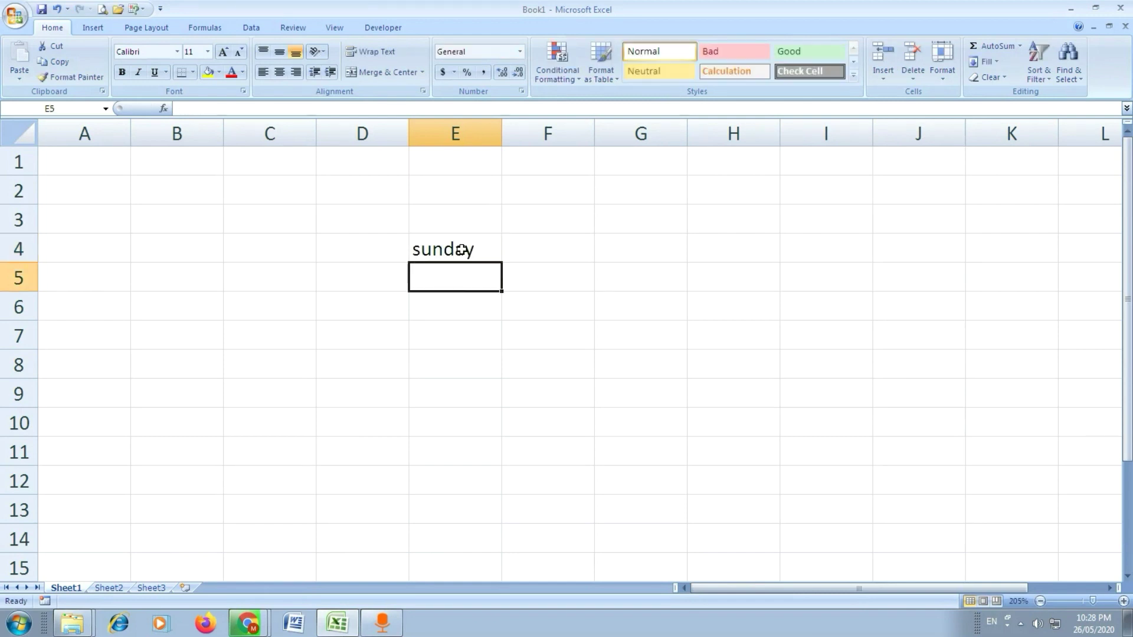
Step: Autofill day names from sunday down to E13, then undo the fill
{"action": "left_click", "coordinate": [461, 250]}
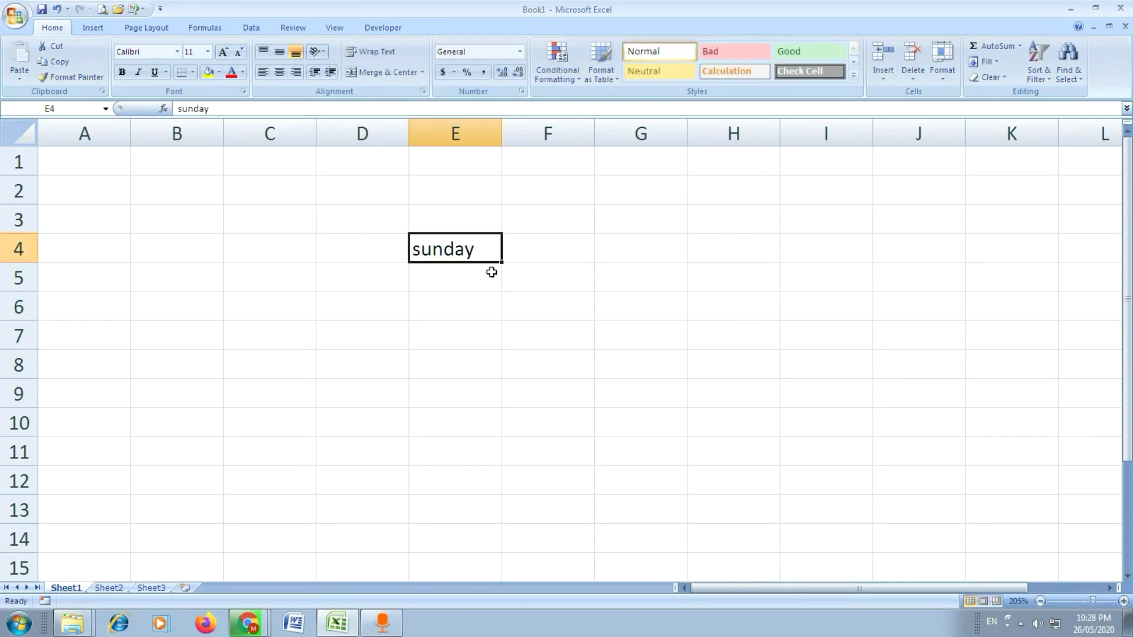
{"action": "left_click_drag", "start_coordinate": [501, 264], "coordinate": [507, 515]}
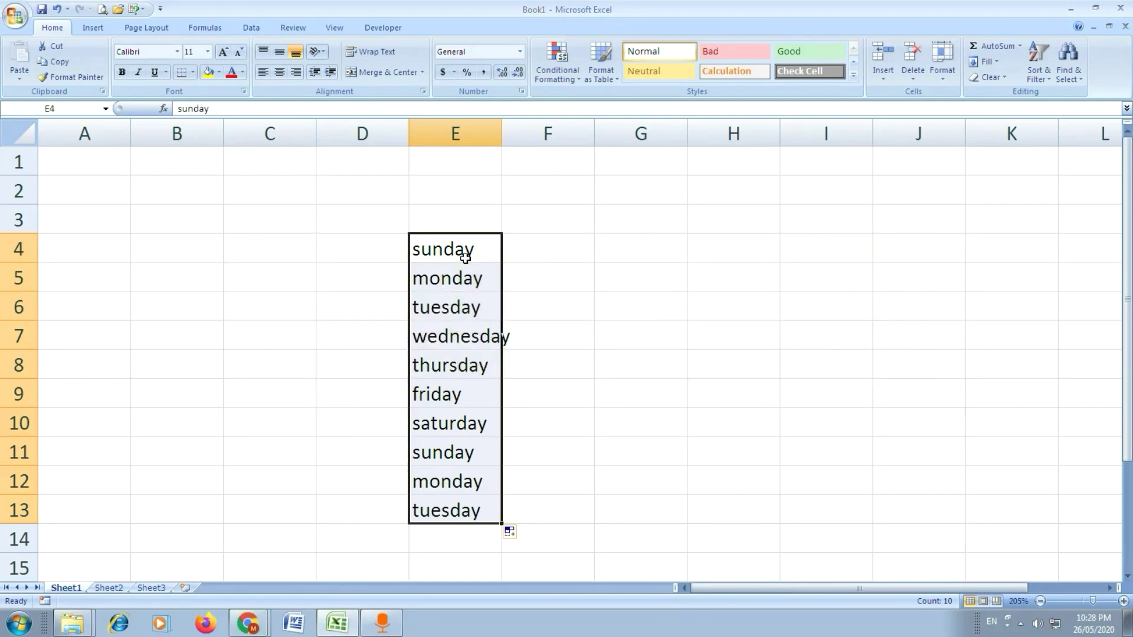
{"action": "key", "text": "ctrl+z"}
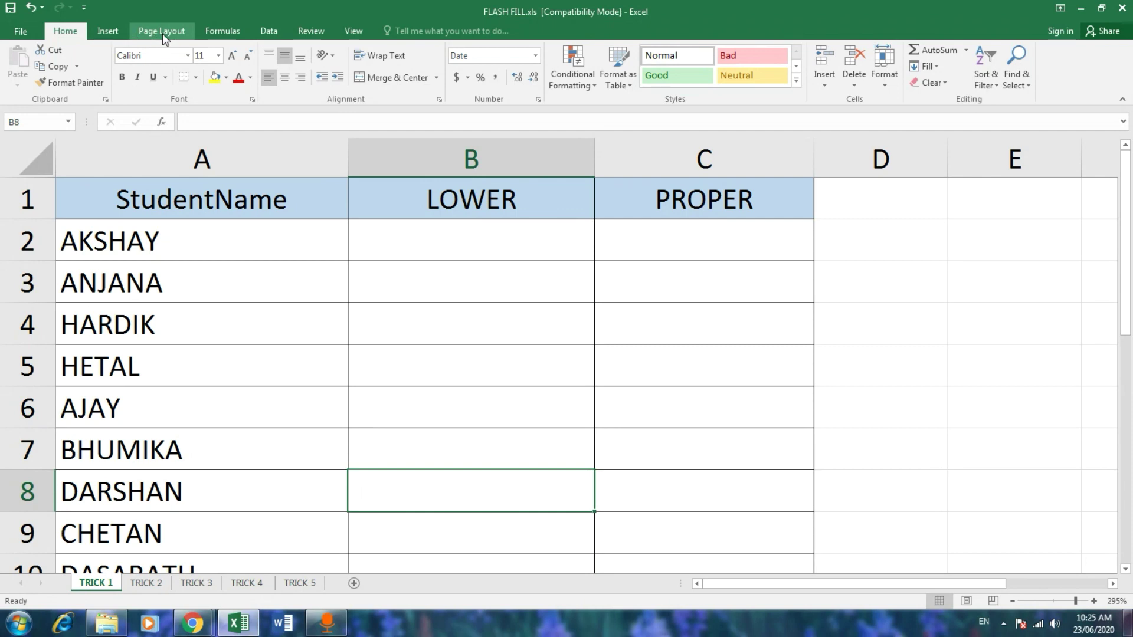
Step: Show the Data ribbon and select cell B2 on the TRICK 1 sheet
{"action": "left_click", "coordinate": [276, 32]}
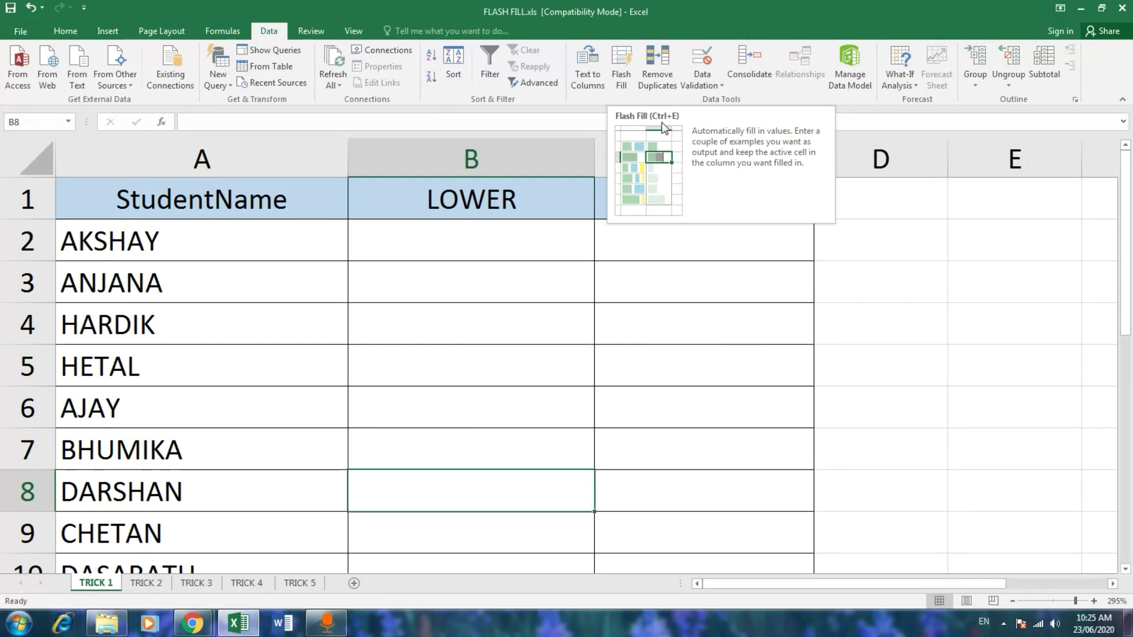
{"action": "left_click", "coordinate": [560, 237]}
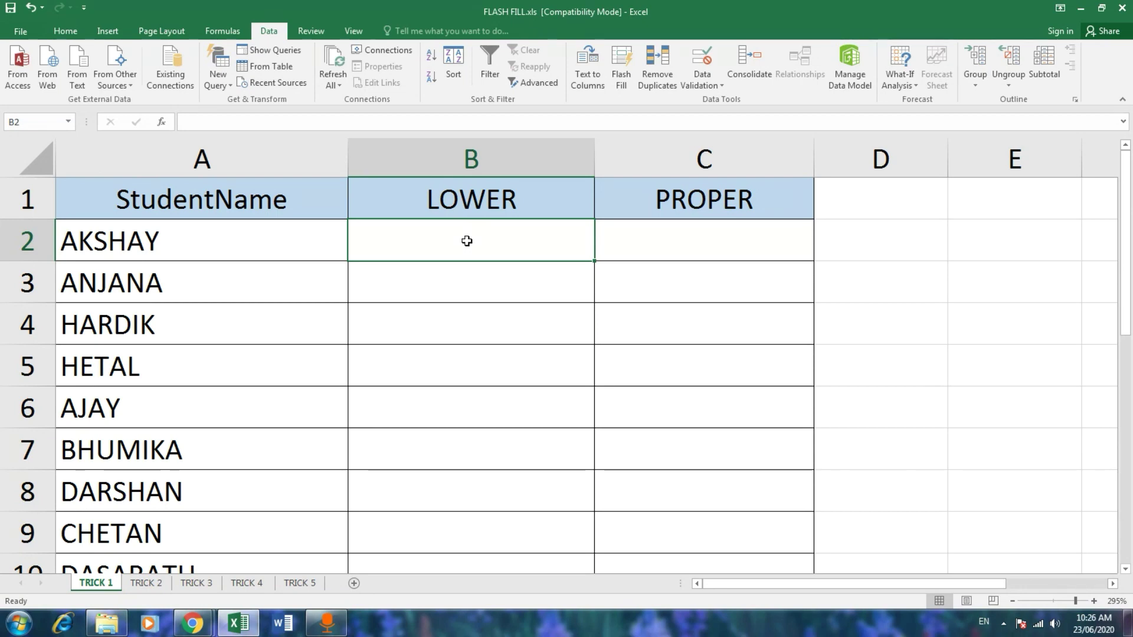
Step: Enter akshay in B2 and Flash Fill lowercase names down the LOWER column, changing 16 cells
{"action": "type", "text": "aks"}
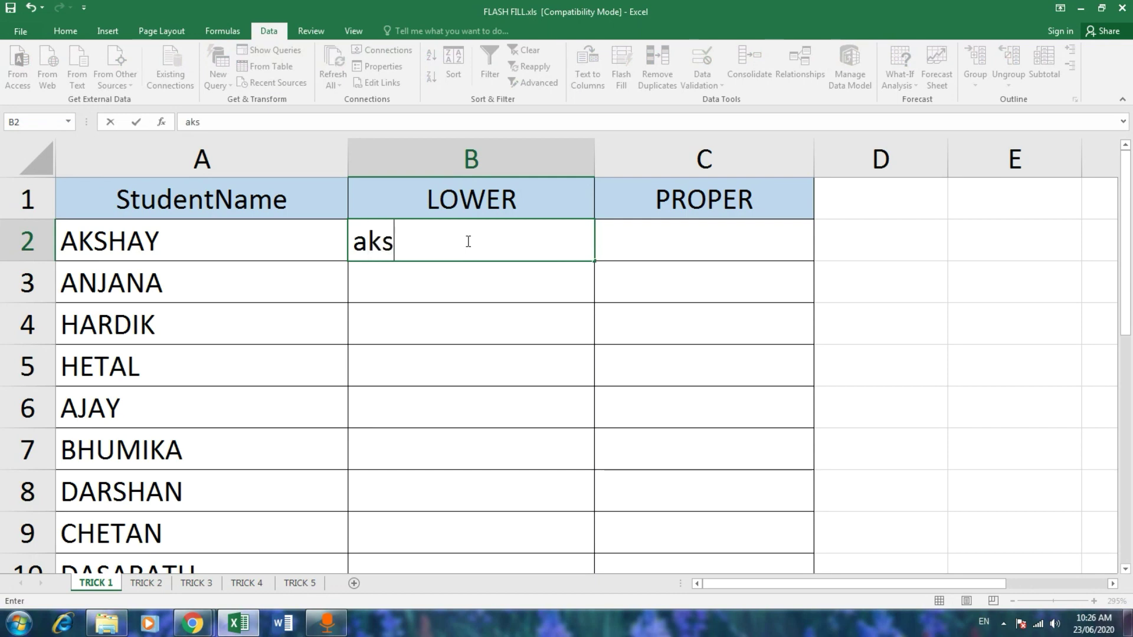
{"action": "type", "text": "hay"}
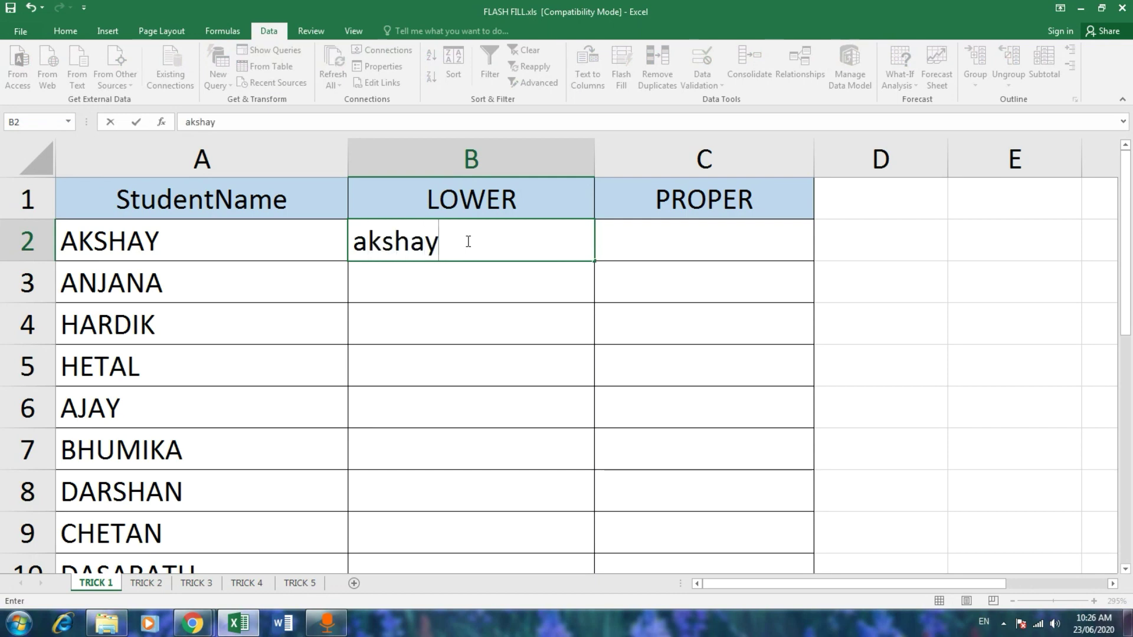
{"action": "key", "text": "Return"}
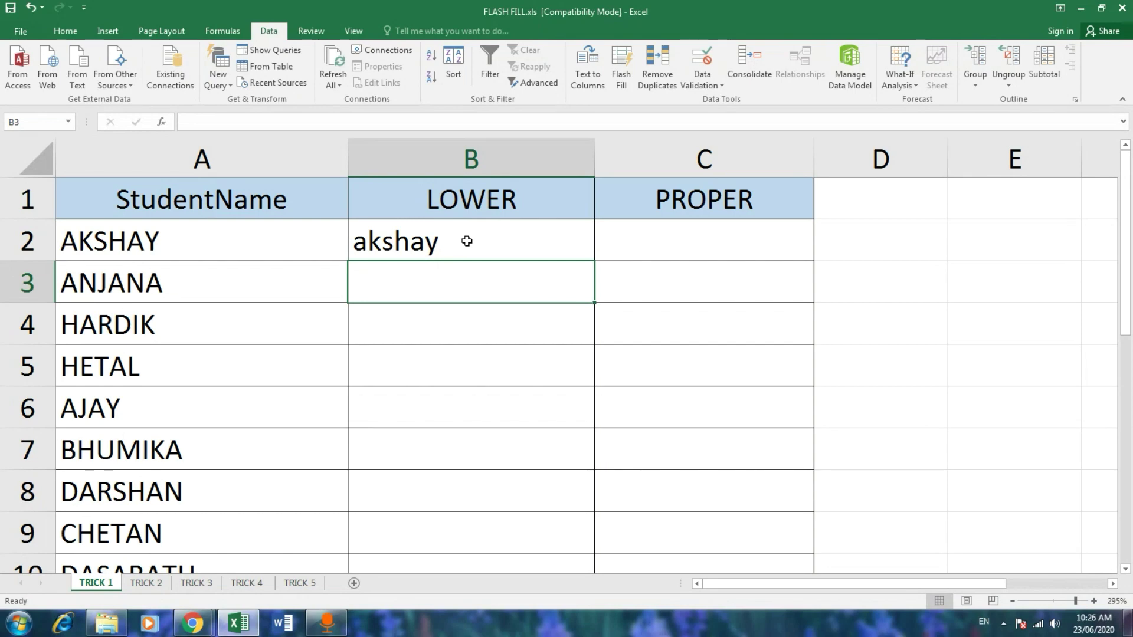
{"action": "key", "text": "ctrl+e"}
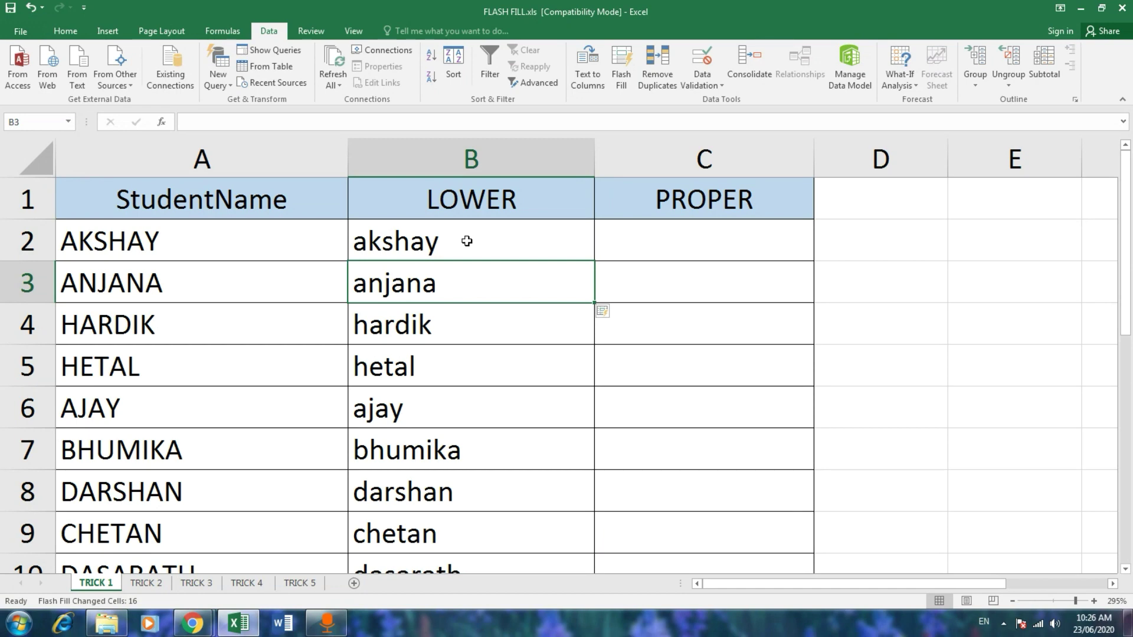
{"action": "left_click", "coordinate": [466, 241]}
{"action": "key", "text": "Right"}
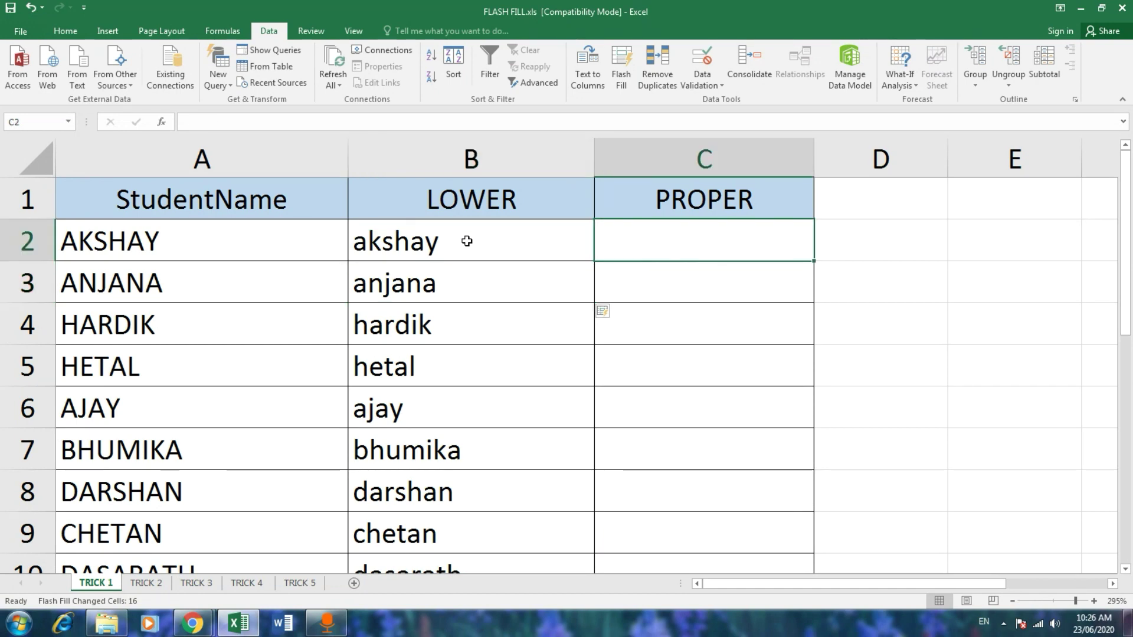
{"action": "type", "text": "A"}
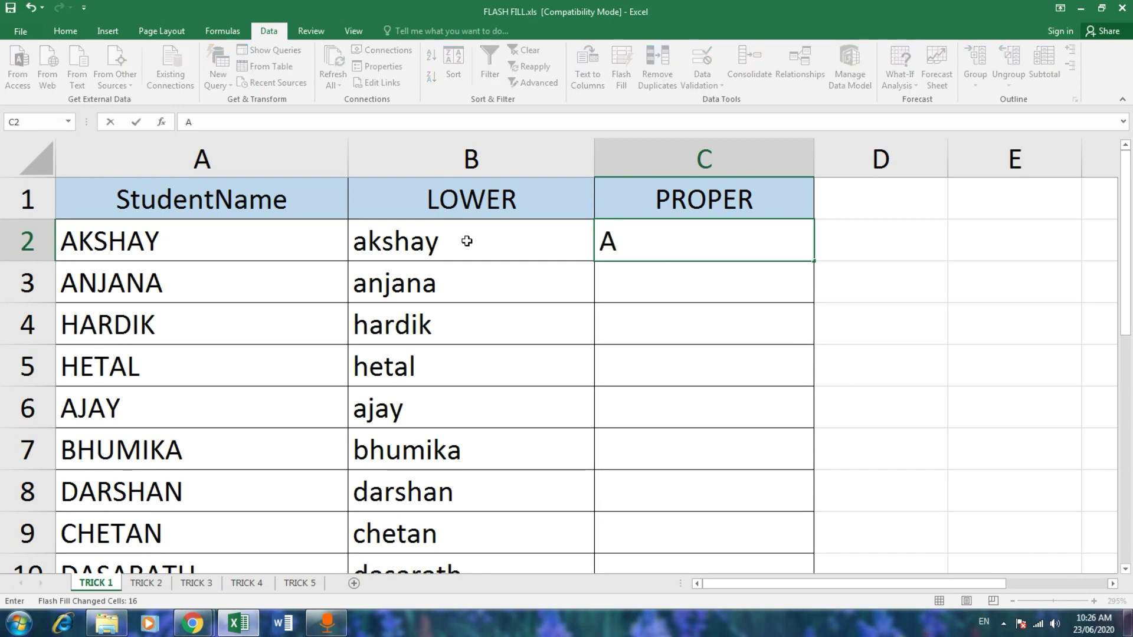
{"action": "type", "text": "kshay"}
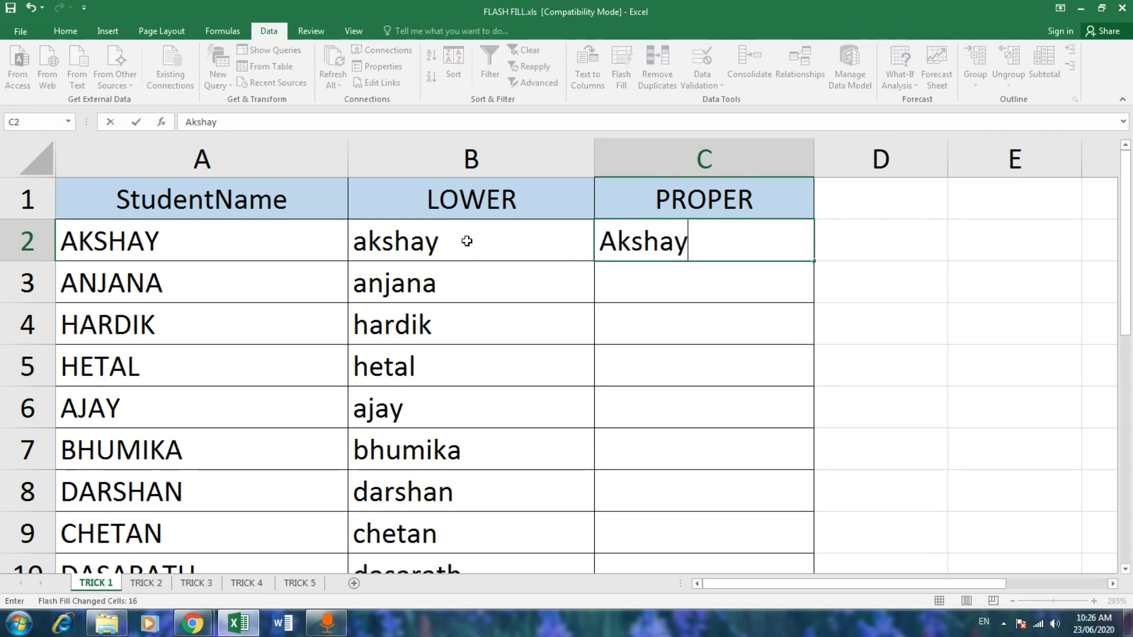
{"action": "key", "text": "Return"}
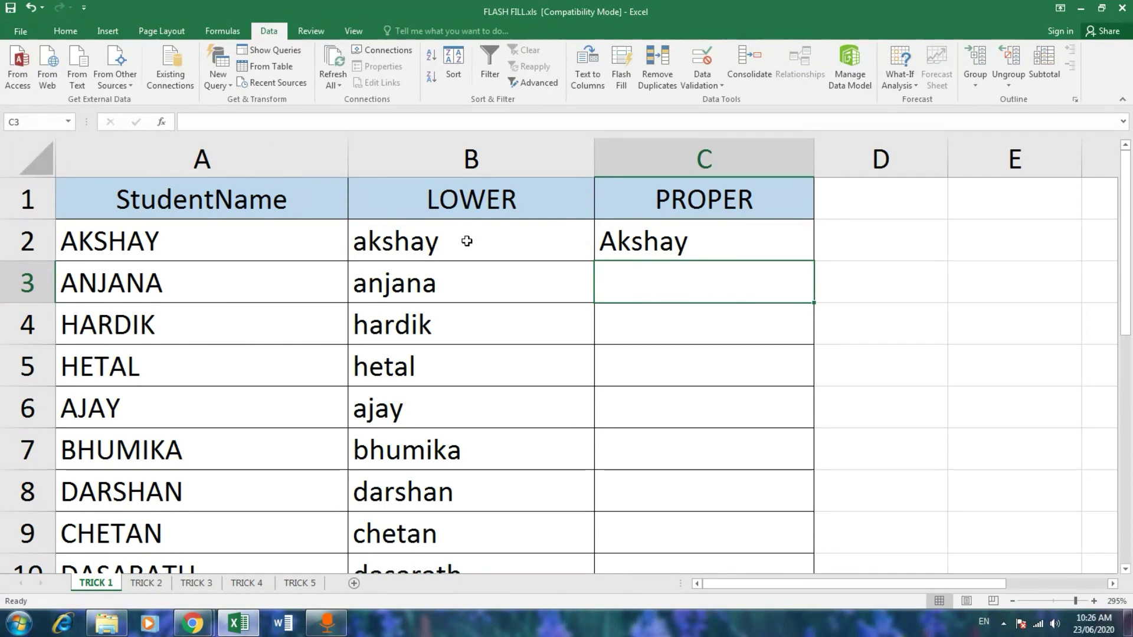
{"action": "key", "text": "ctrl+e"}
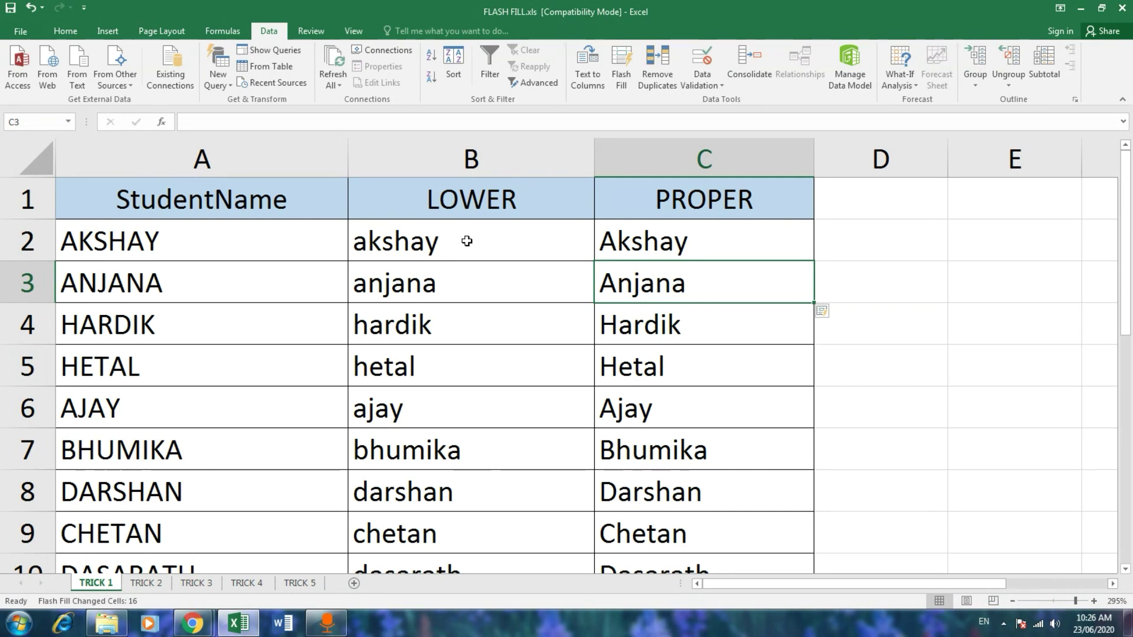
{"action": "key", "text": "ctrl+z"}
{"action": "key", "text": "ctrl+z"}
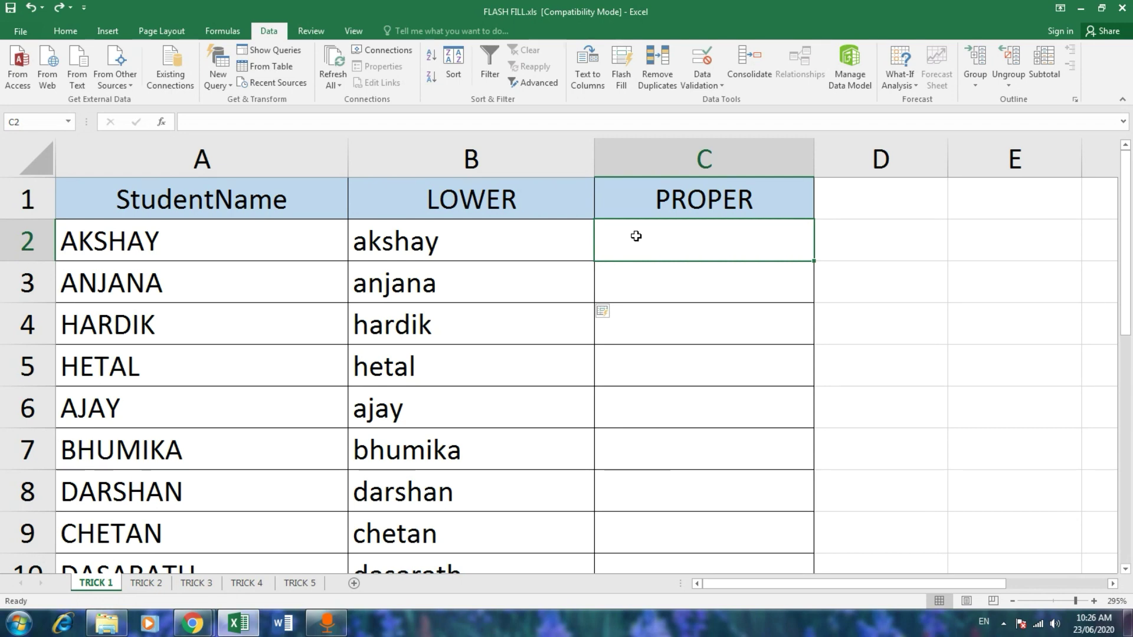
Step: Enter the example Aksay in C2 and Flash Fill the PROPER column with Anjna, Harik, Hetl
{"action": "type", "text": "A"}
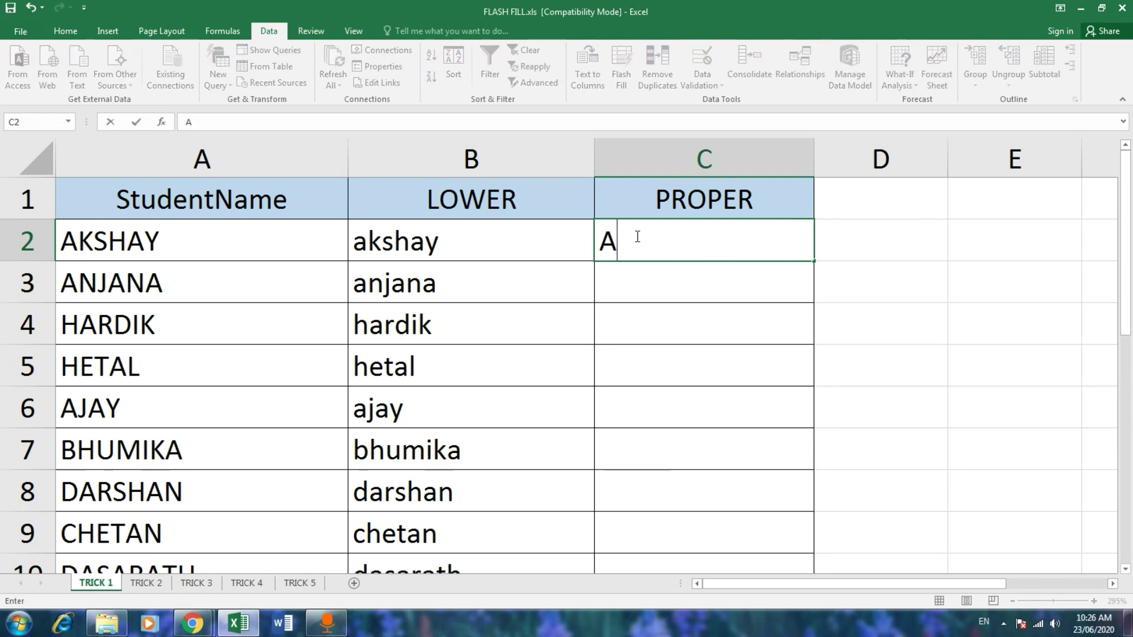
{"action": "type", "text": "ksh"}
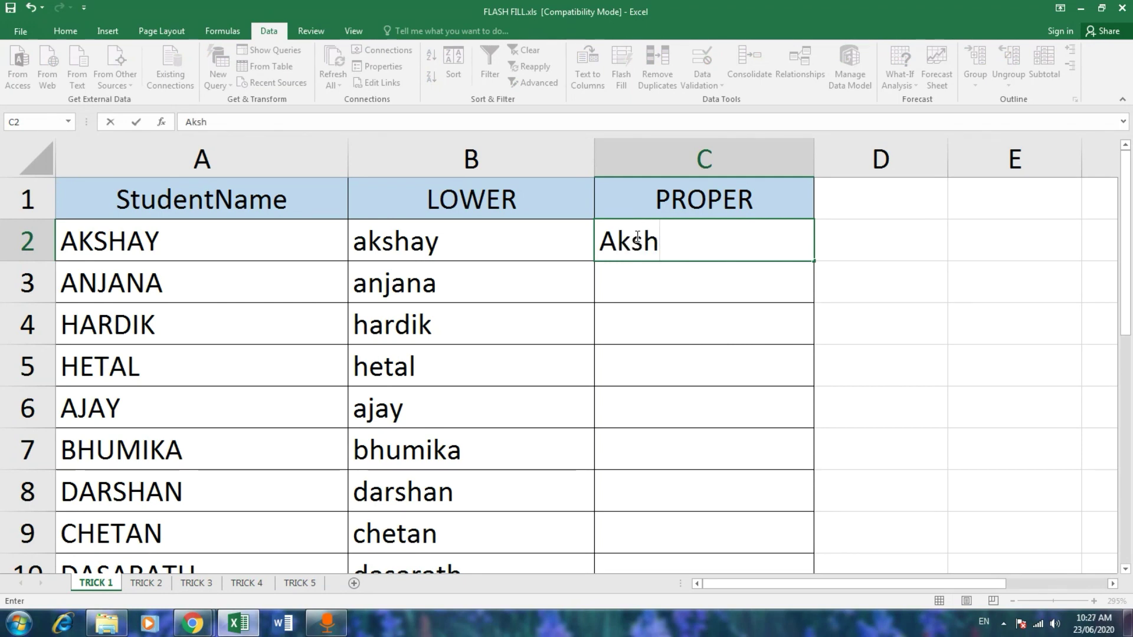
{"action": "key", "text": "BackSpace"}
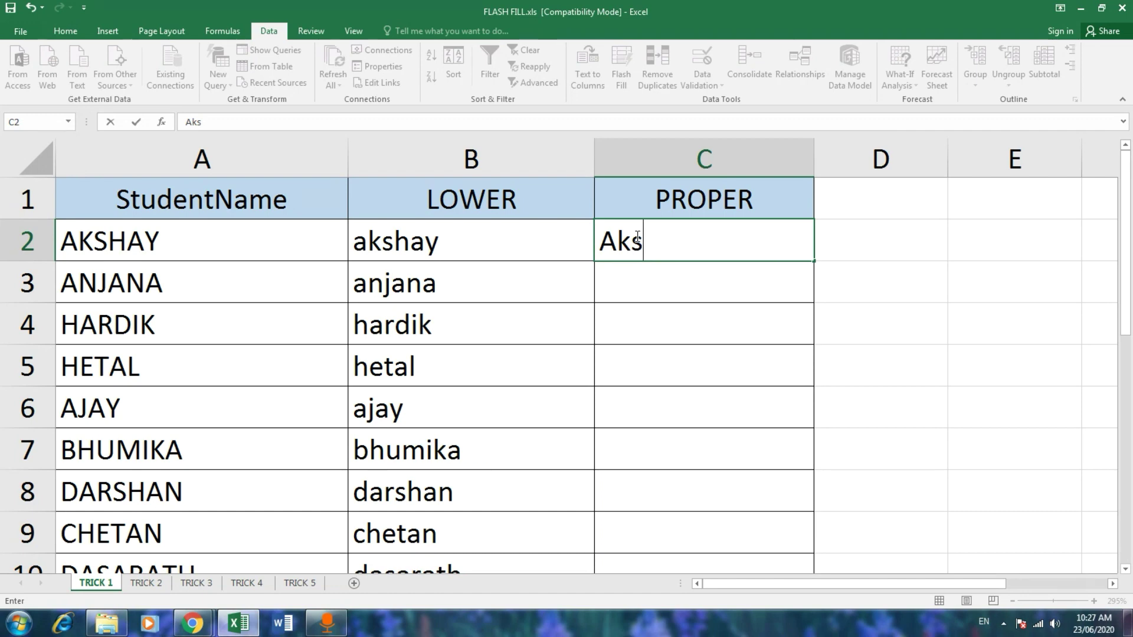
{"action": "type", "text": "ay"}
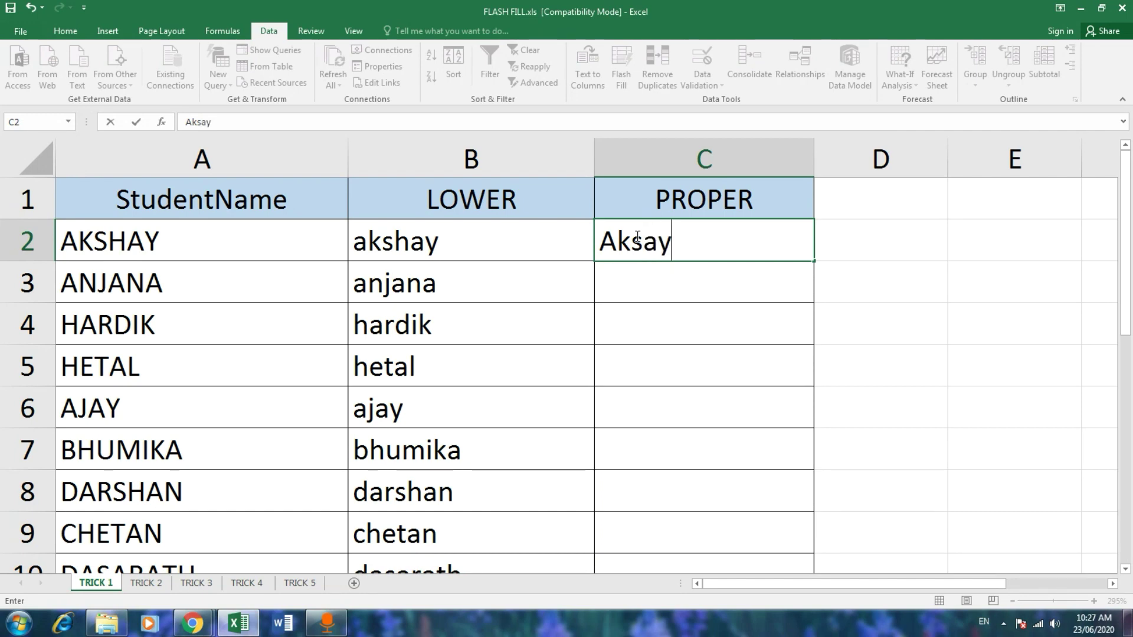
{"action": "key", "text": "Return"}
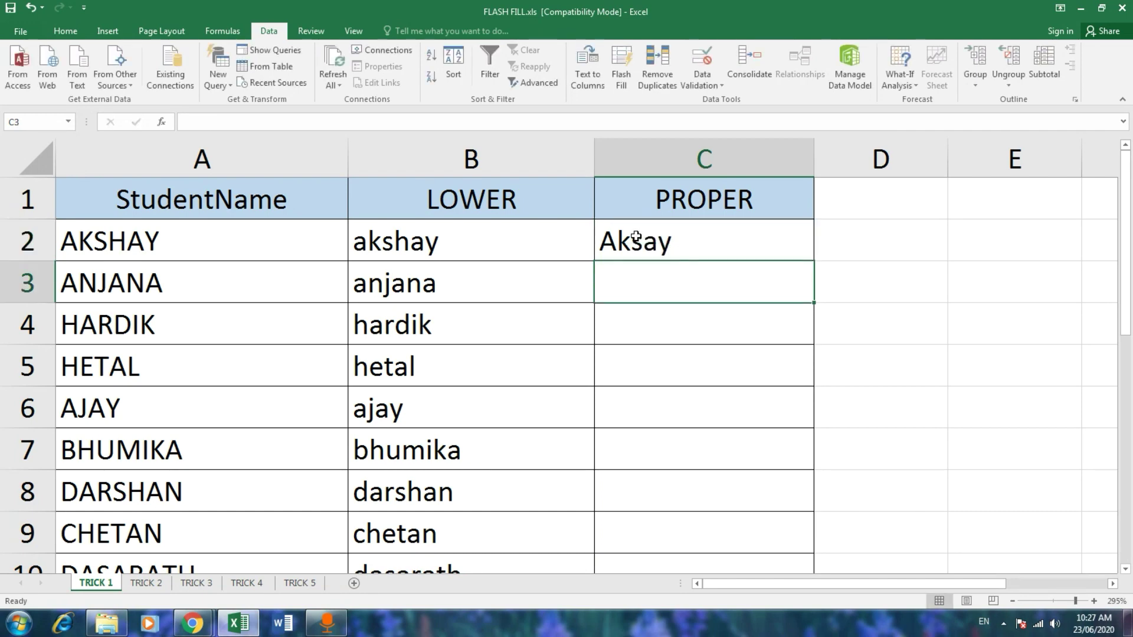
{"action": "key", "text": "ctrl+e"}
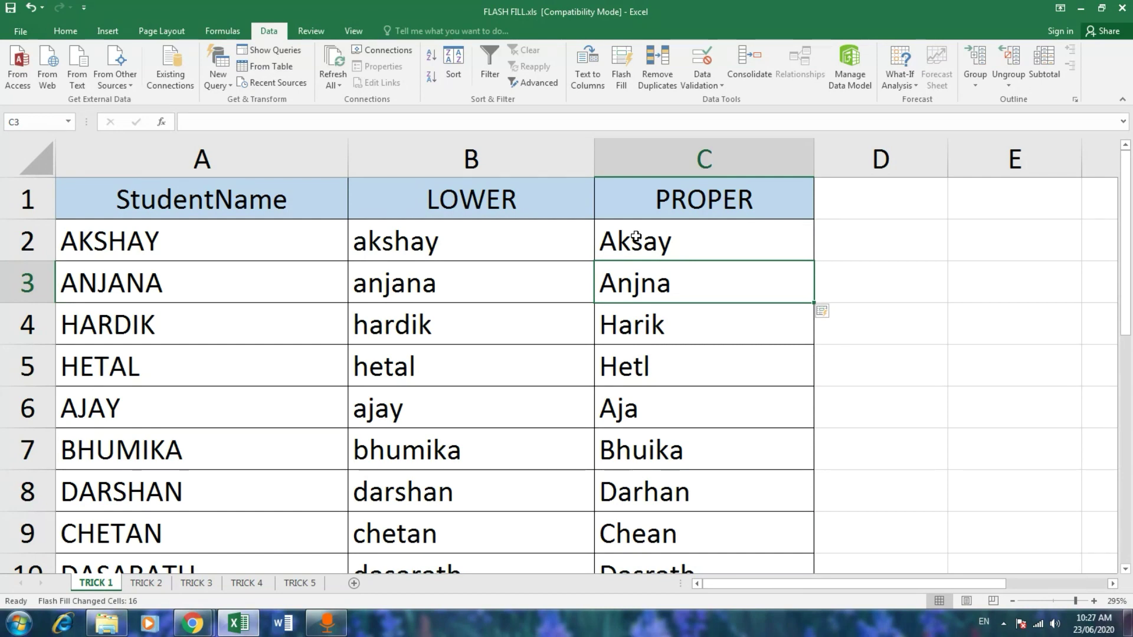
{"action": "key", "text": "Down"}
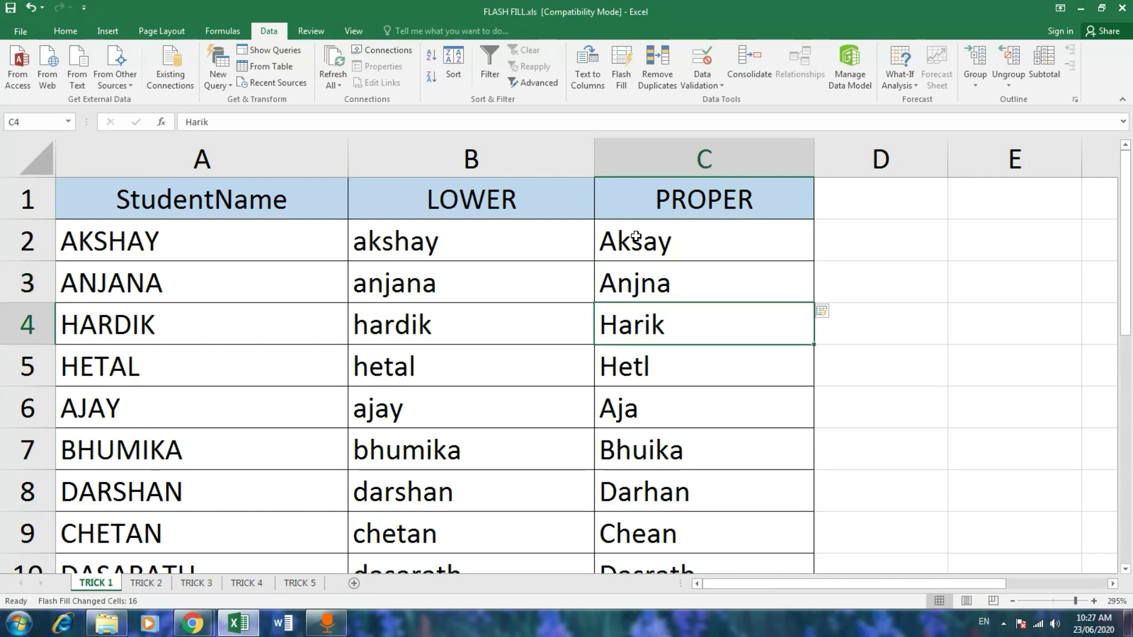
{"action": "key", "text": "Up"}
{"action": "key", "text": "Up"}
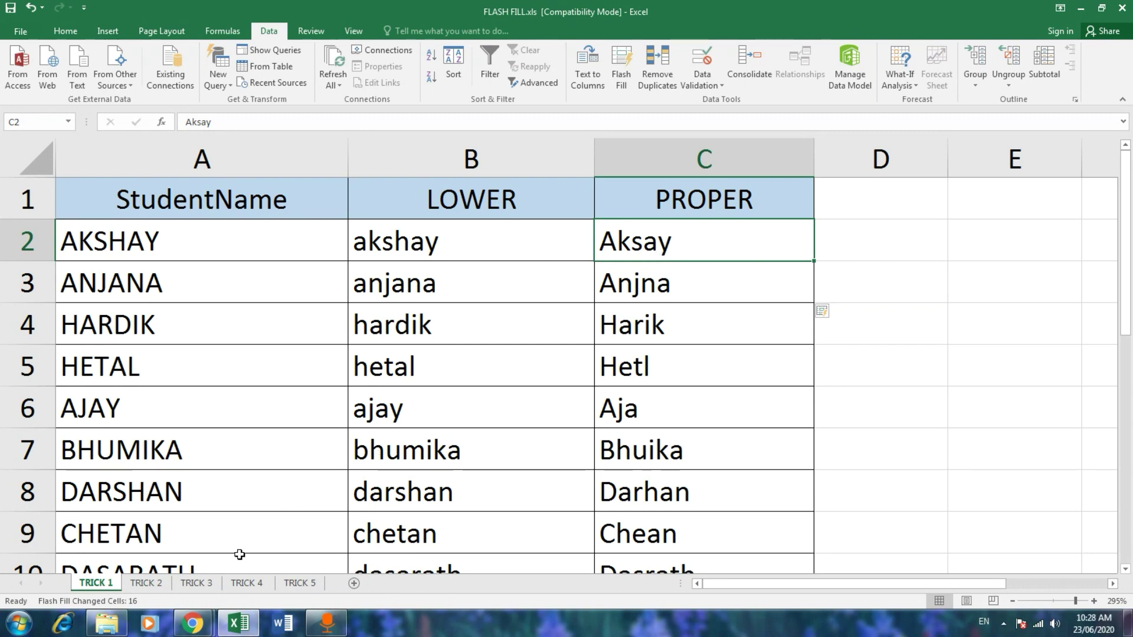
{"action": "left_click", "coordinate": [146, 583]}
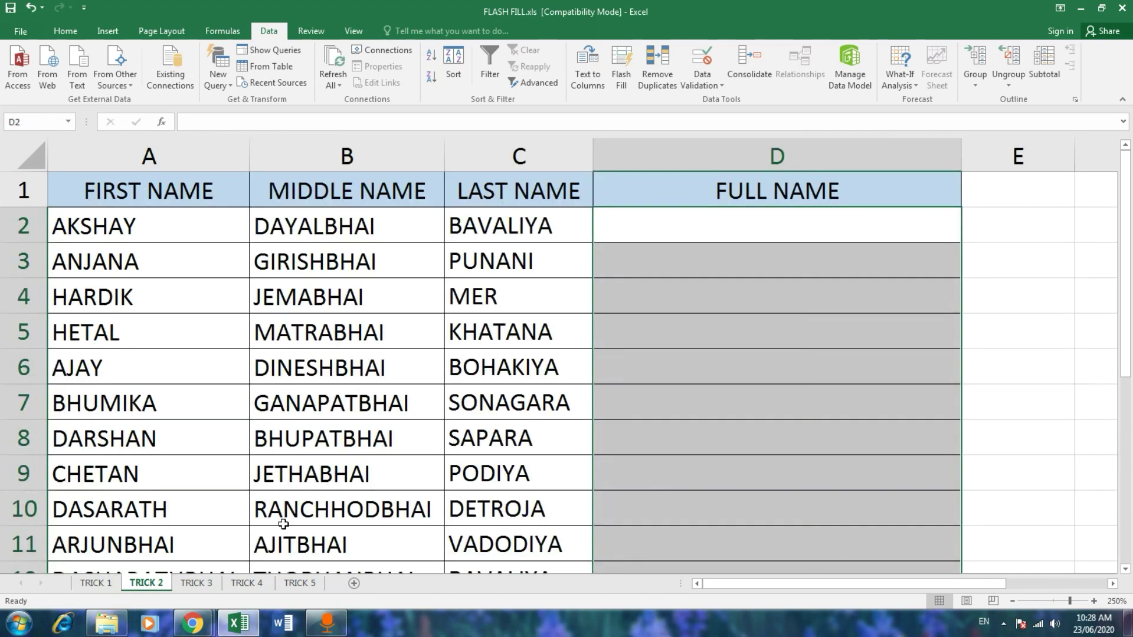
{"action": "left_click", "coordinate": [682, 225]}
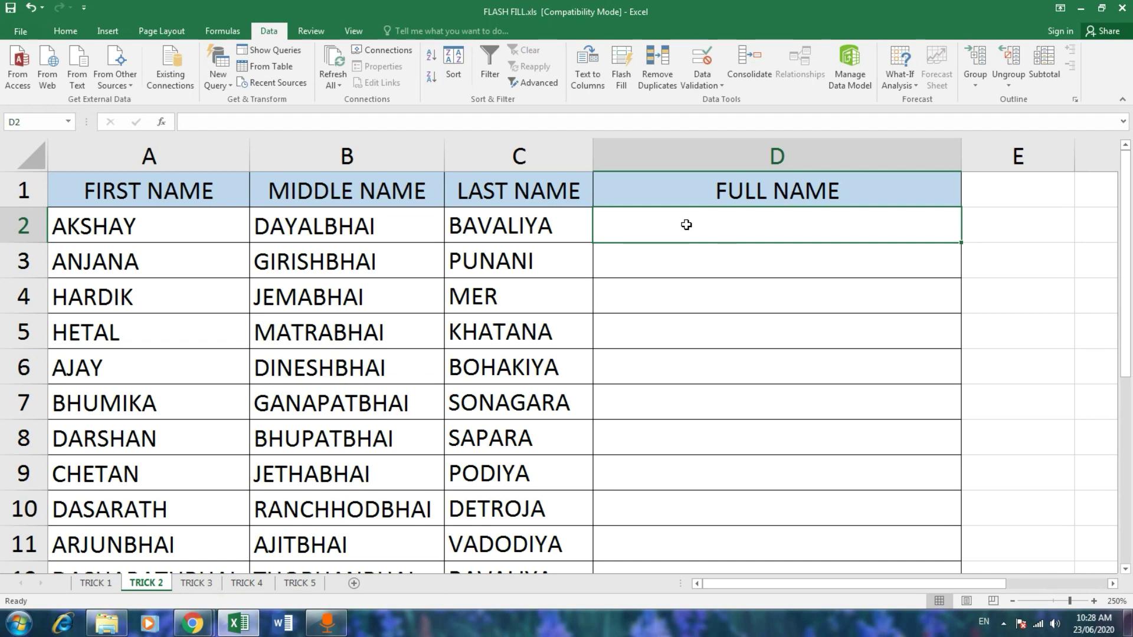
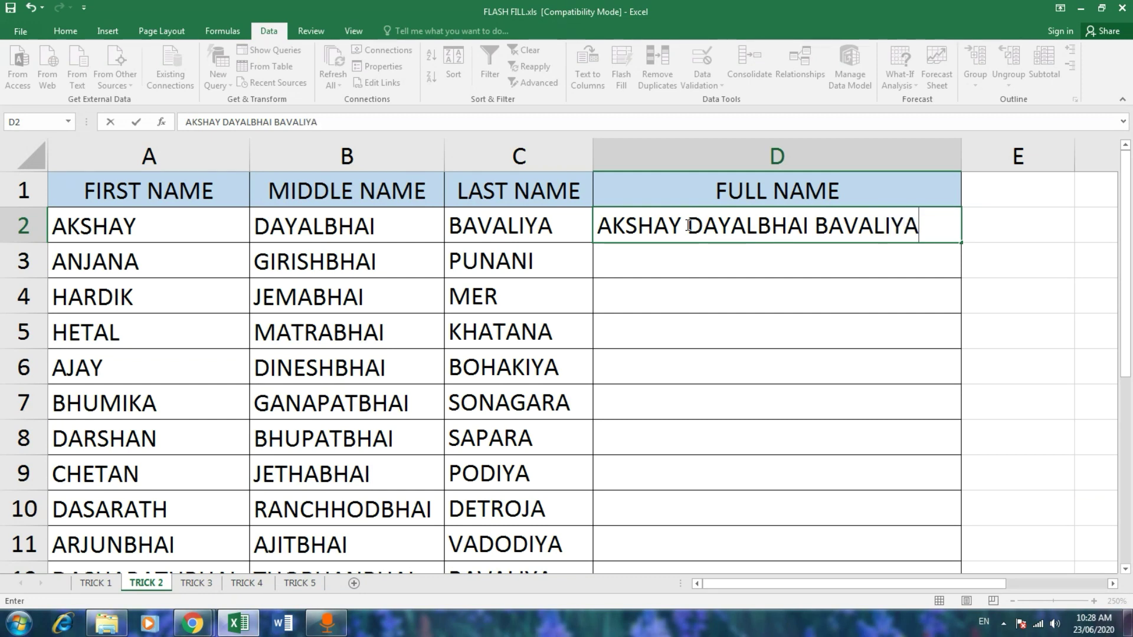
{"action": "key", "text": "Return"}
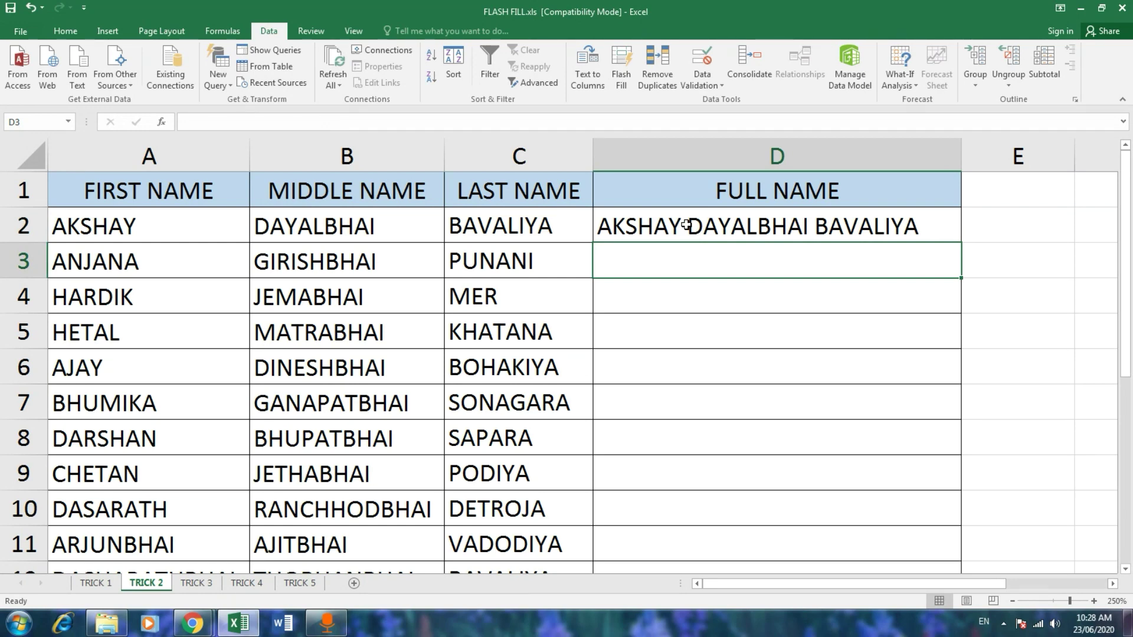
{"action": "key", "text": "ctrl+e"}
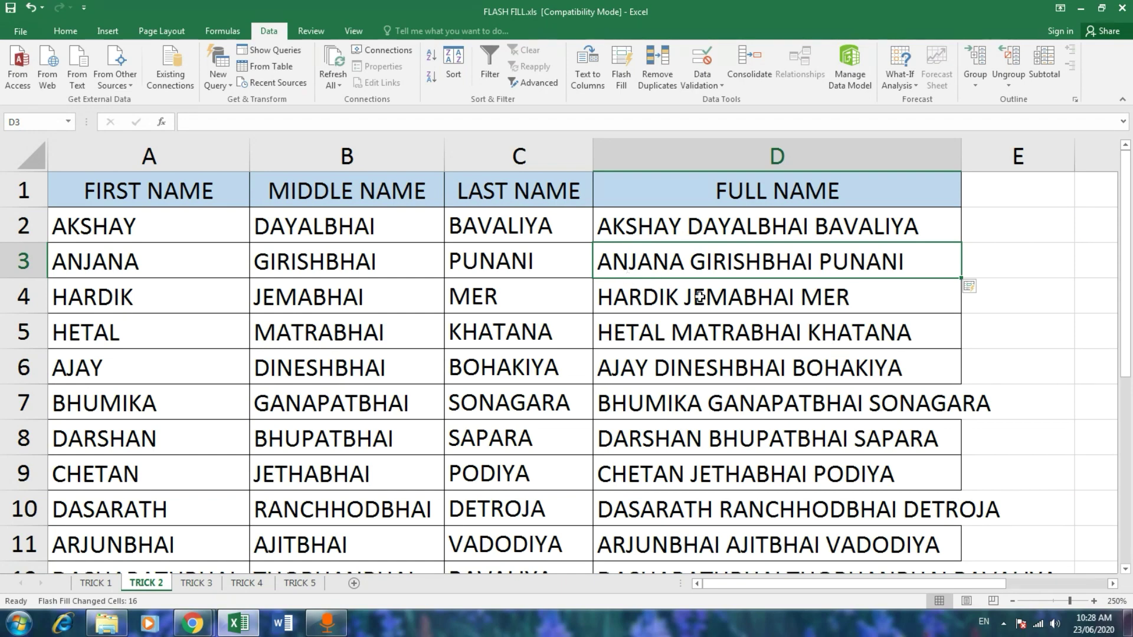
{"action": "scroll", "coordinate": [726, 339], "scroll_direction": "down", "scroll_amount": 1}
{"action": "scroll", "coordinate": [716, 339], "scroll_direction": "down", "scroll_amount": 2}
{"action": "scroll", "coordinate": [718, 343], "scroll_direction": "up", "scroll_amount": 3}
{"action": "left_click", "coordinate": [204, 586]}
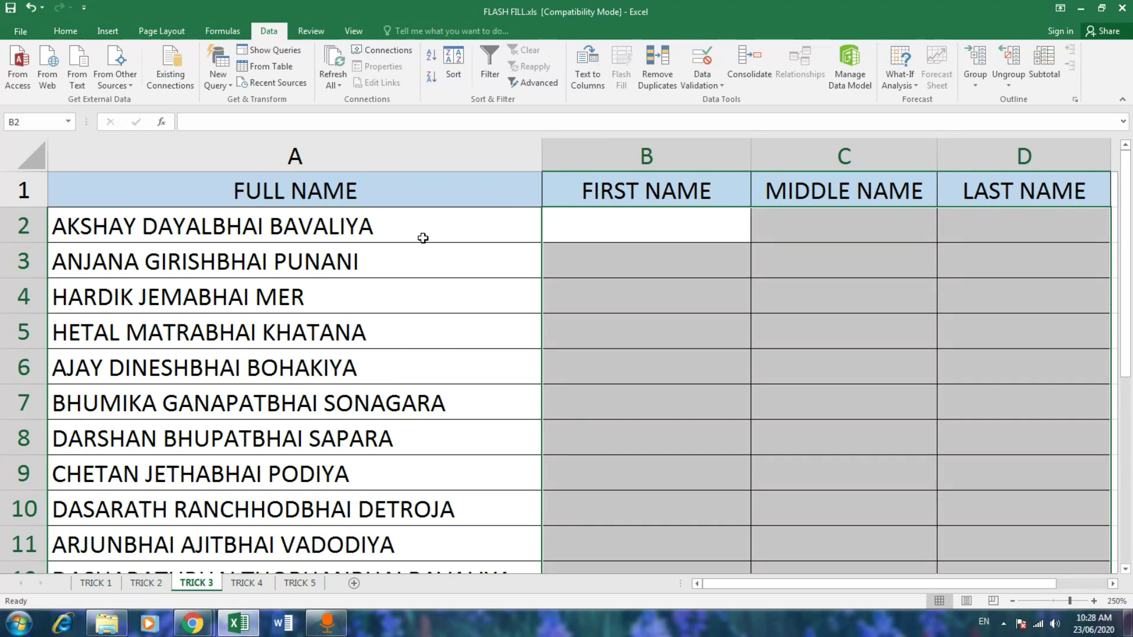
{"action": "left_click", "coordinate": [630, 229]}
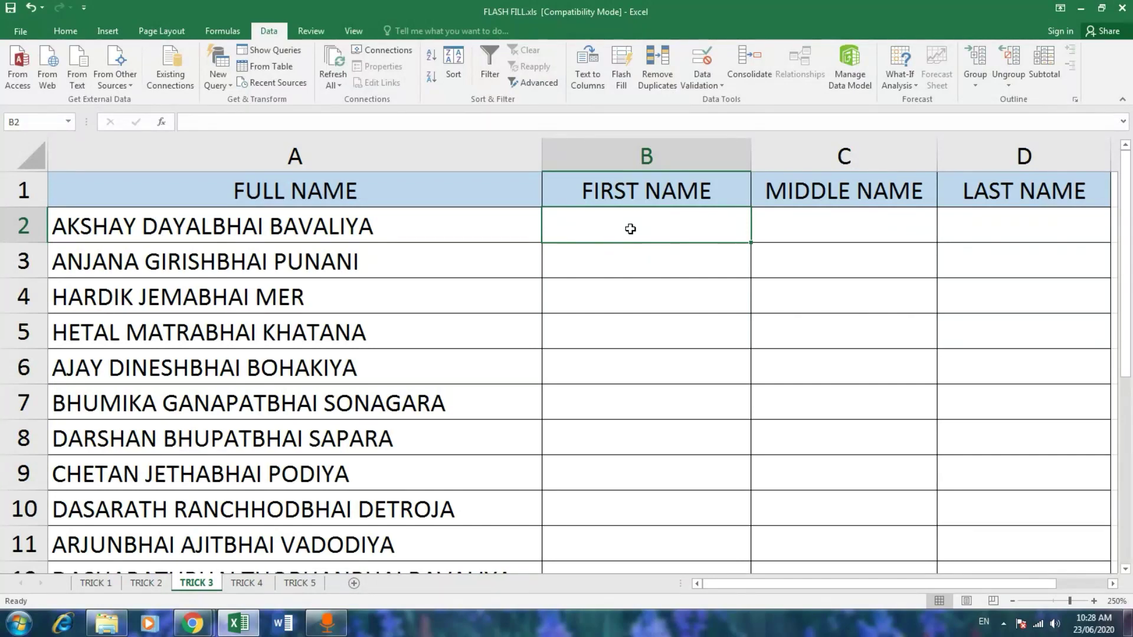
{"action": "type", "text": "AKSH"}
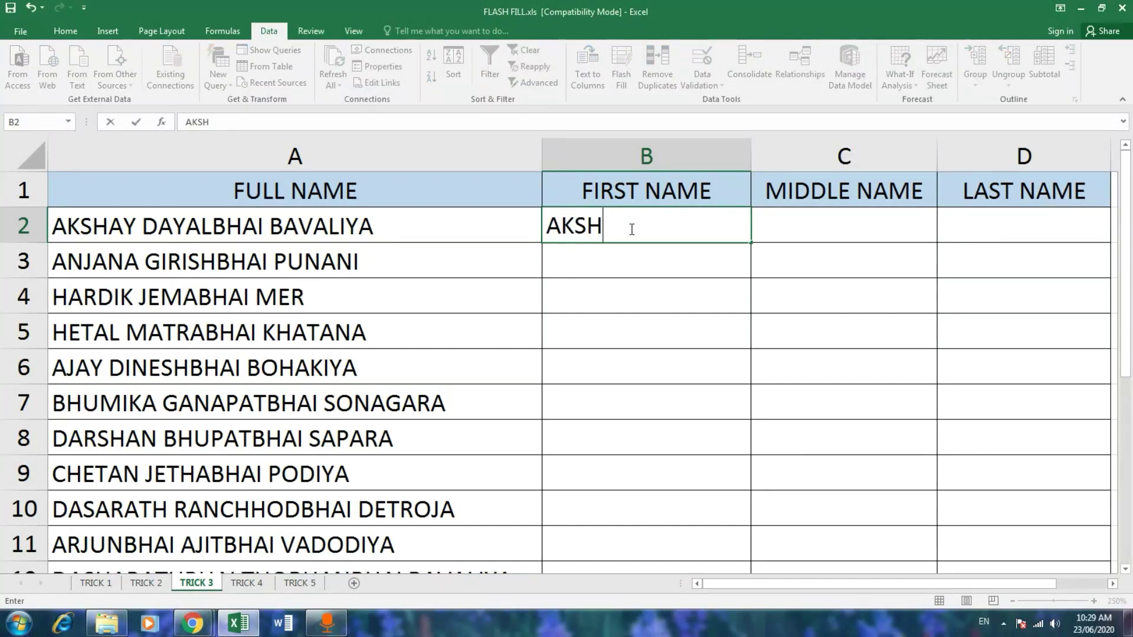
{"action": "type", "text": "AY"}
{"action": "key", "text": "Return"}
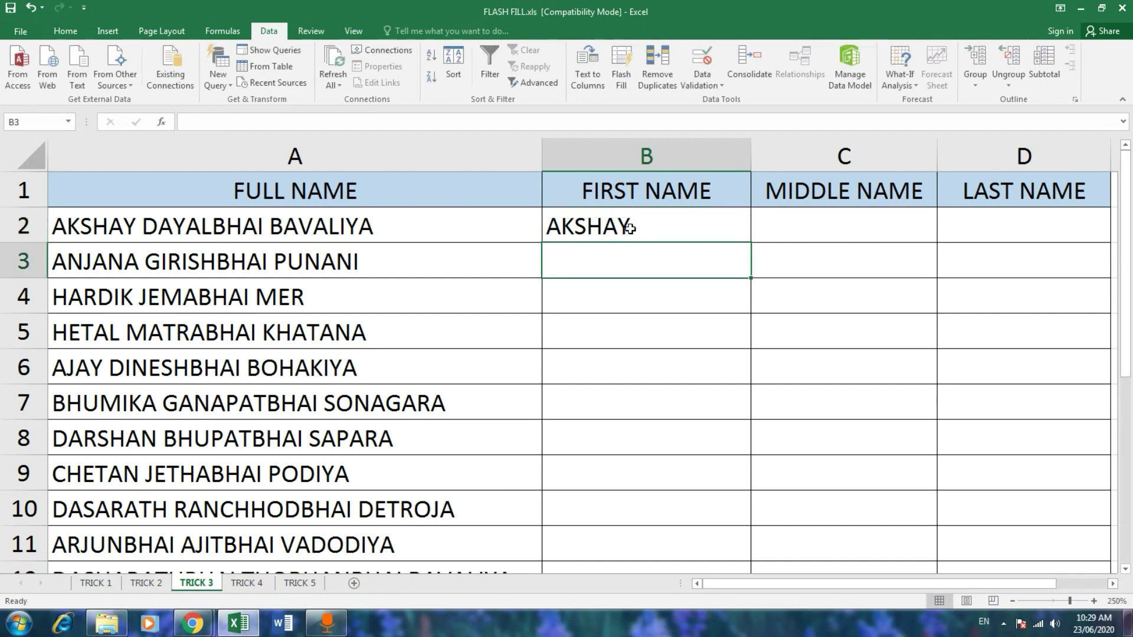
{"action": "key", "text": "ctrl+e"}
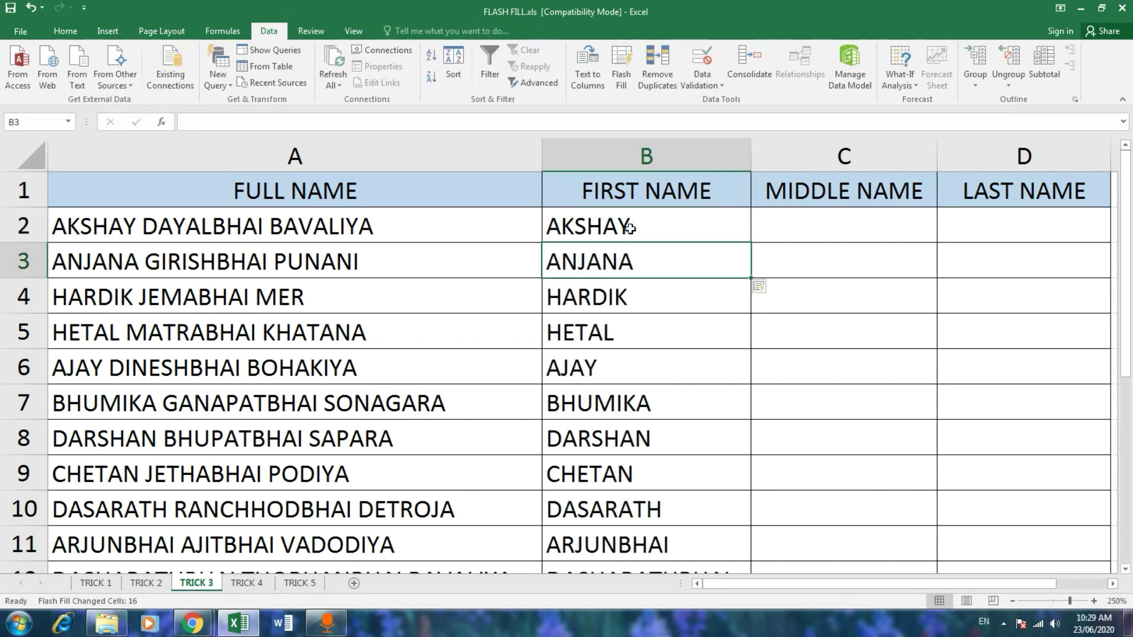
Step: Enter DAYALBHAI in C2 and Flash Fill the MIDDLE NAME column
{"action": "key", "text": "Up"}
{"action": "key", "text": "Right"}
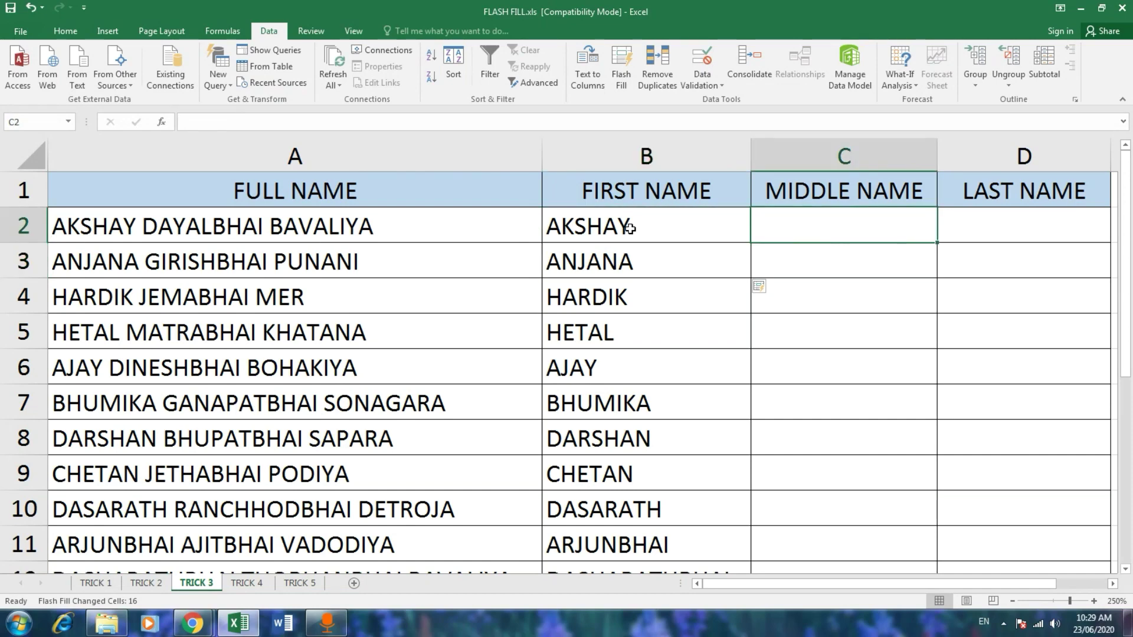
{"action": "type", "text": "DAYAL"}
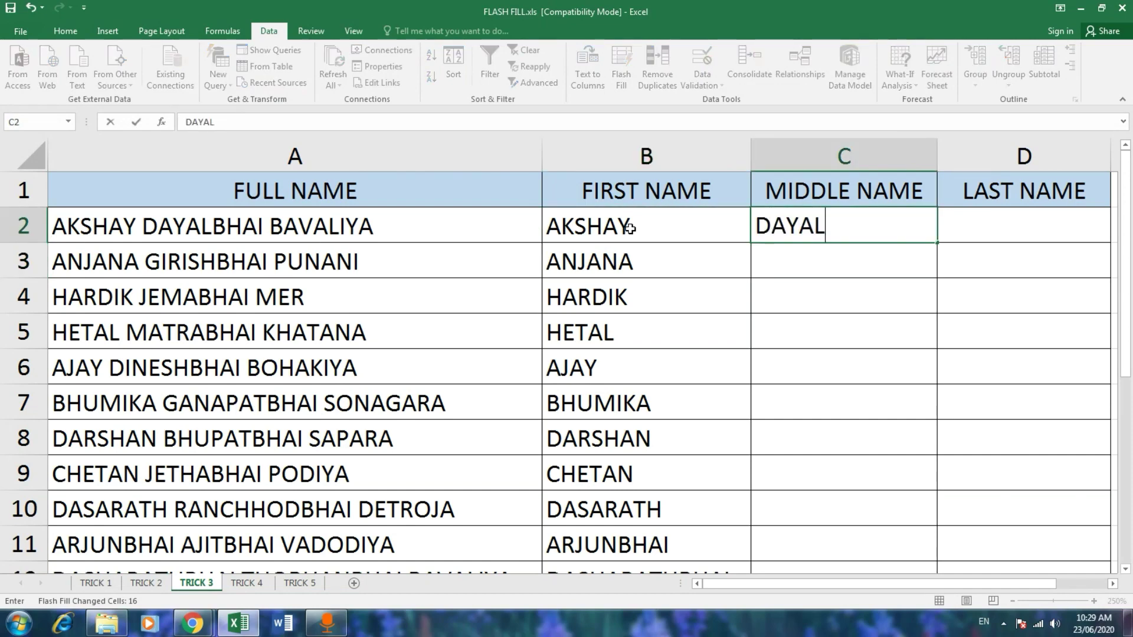
{"action": "type", "text": "BHAI"}
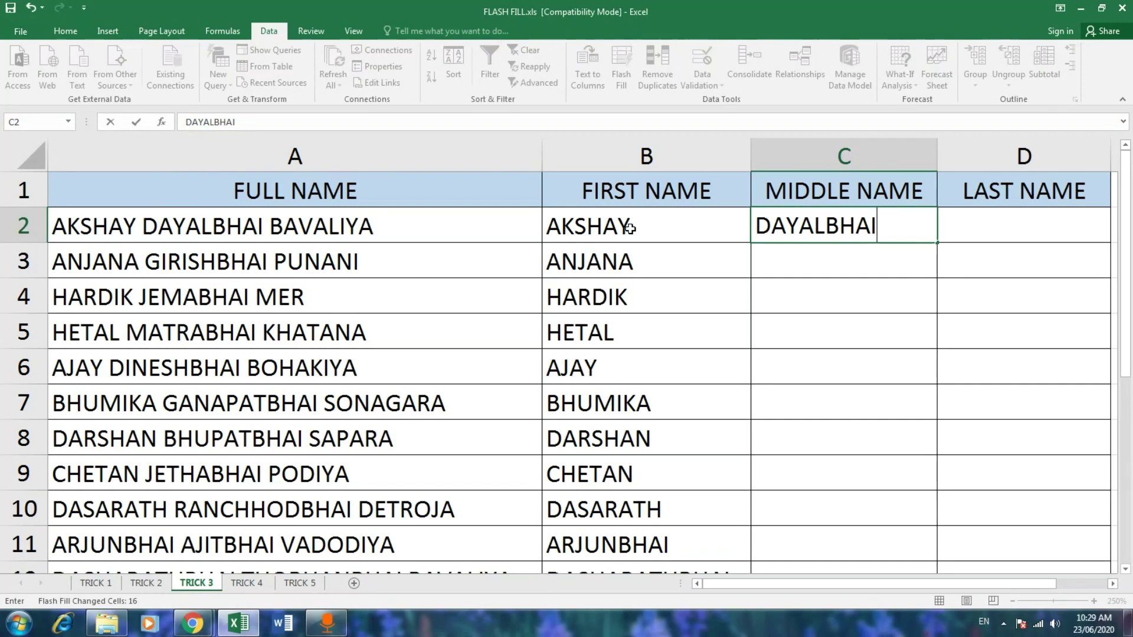
{"action": "key", "text": "Return"}
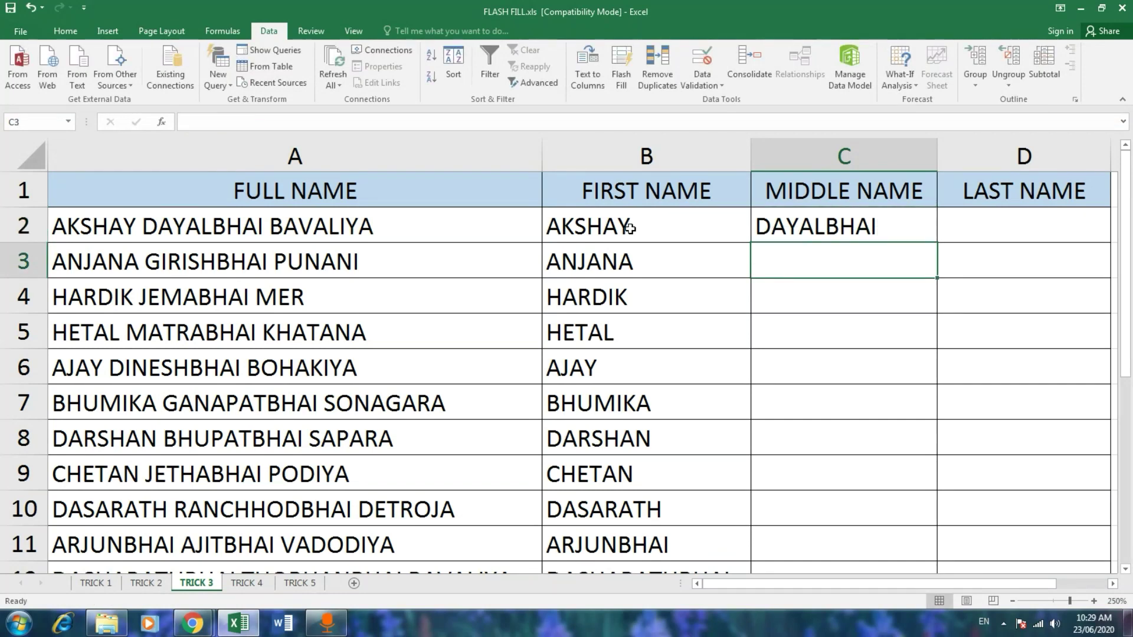
{"action": "key", "text": "ctrl+e"}
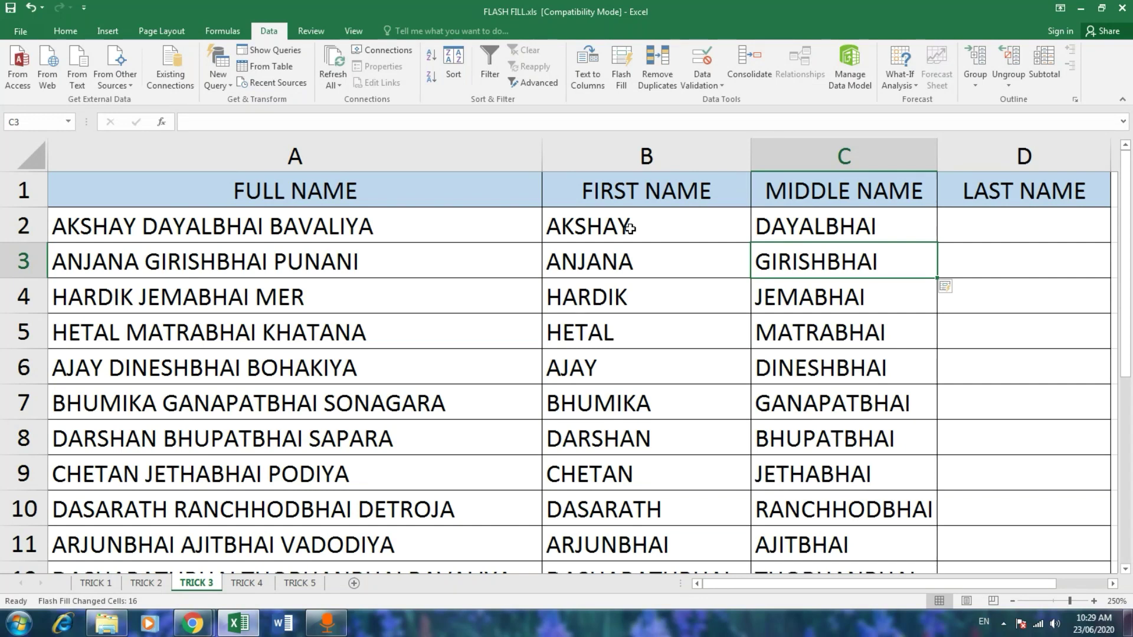
Step: Enter BAVALIYA in D2 and Flash Fill the LAST NAME column
{"action": "key", "text": "Up"}
{"action": "key", "text": "Right"}
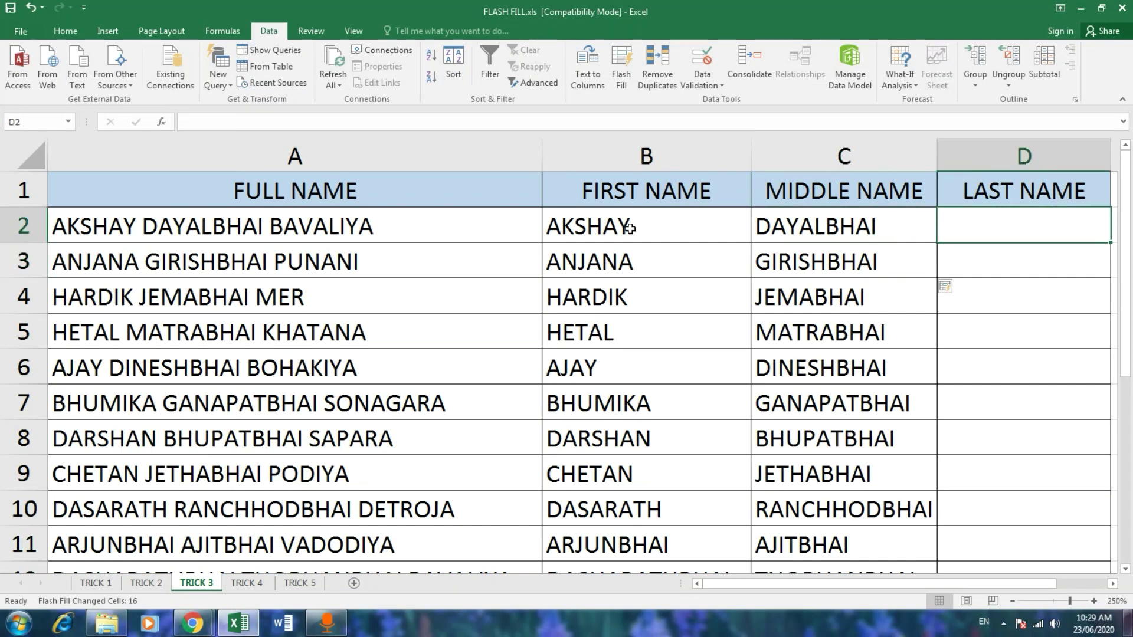
{"action": "type", "text": "BAVALI"}
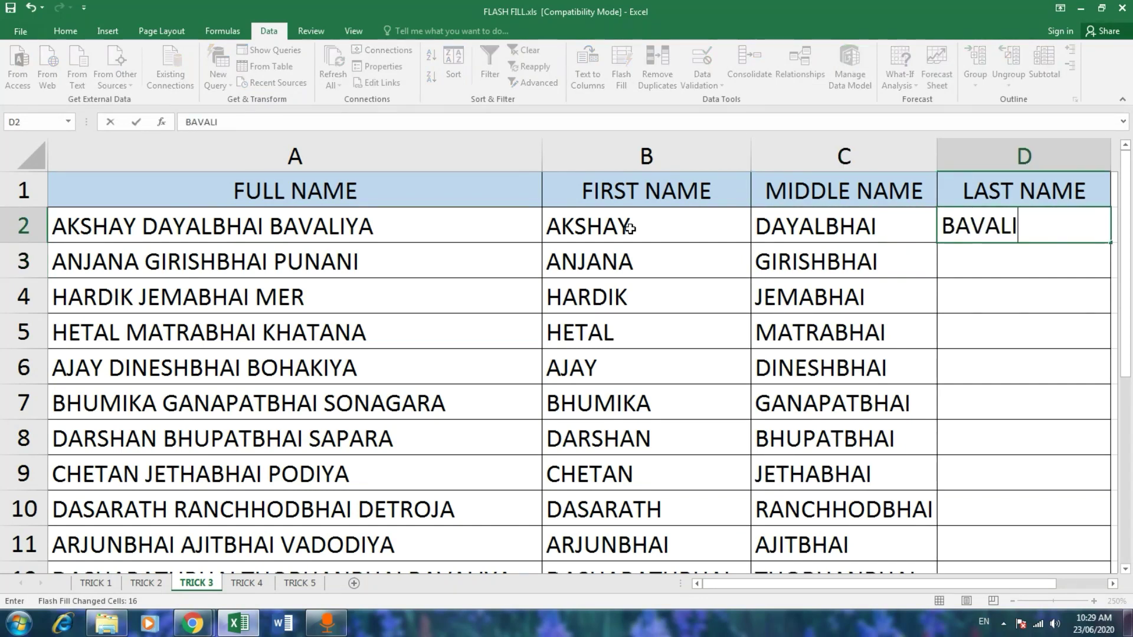
{"action": "type", "text": "YA"}
{"action": "key", "text": "Return"}
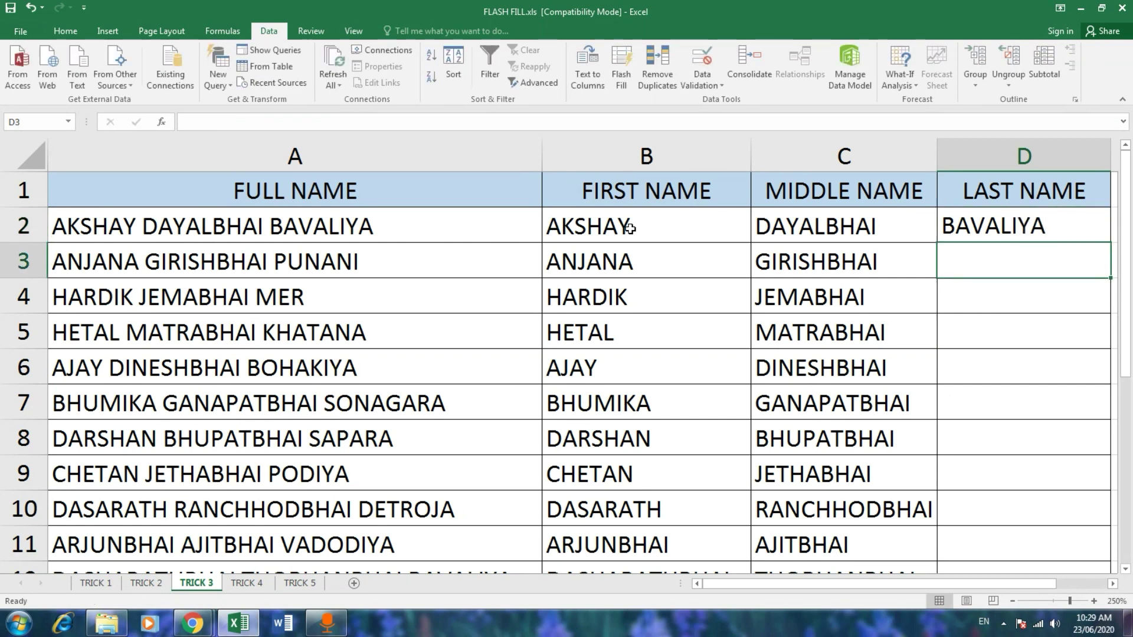
{"action": "key", "text": "ctrl+e"}
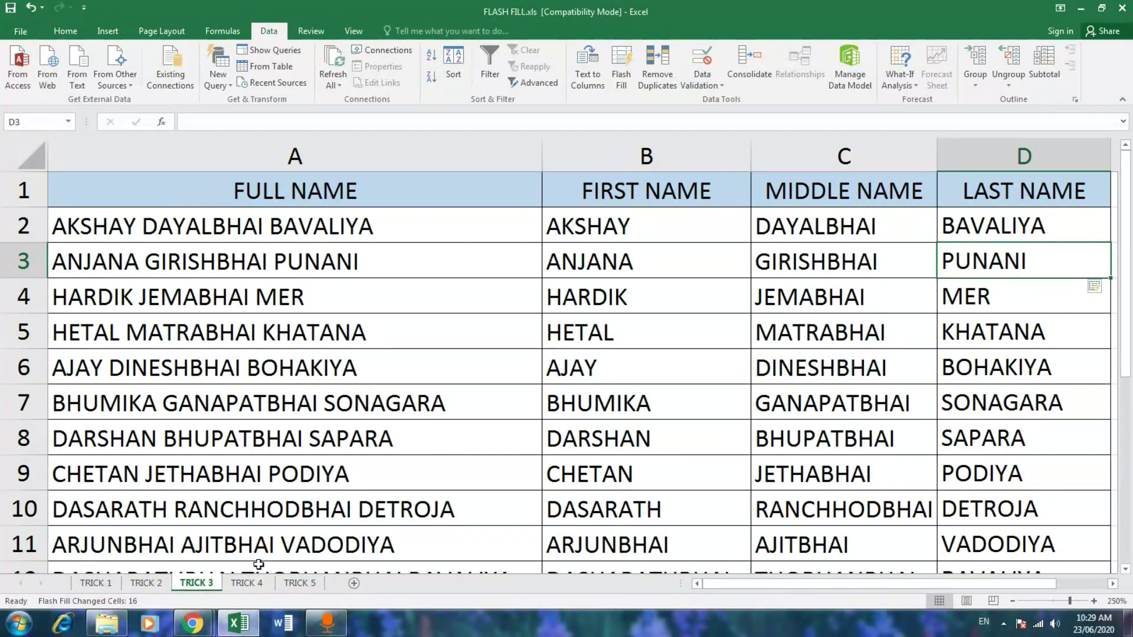
Step: On TRICK 4, enter 01 in B2 and Flash Fill the DAY column from the birth dates
{"action": "left_click", "coordinate": [247, 583]}
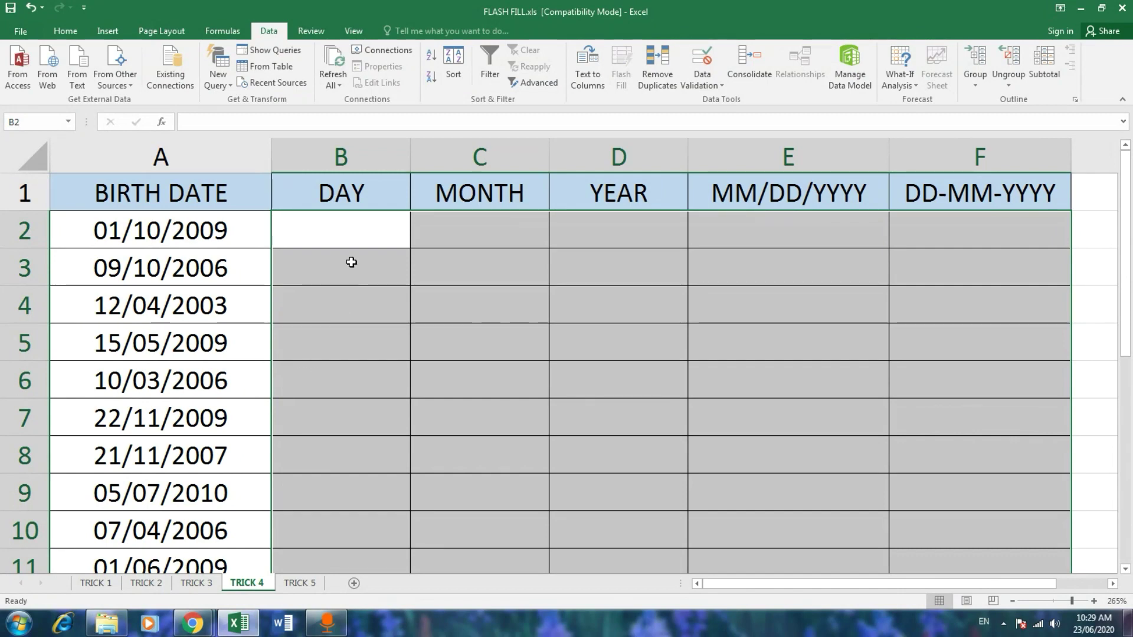
{"action": "left_click", "coordinate": [353, 241]}
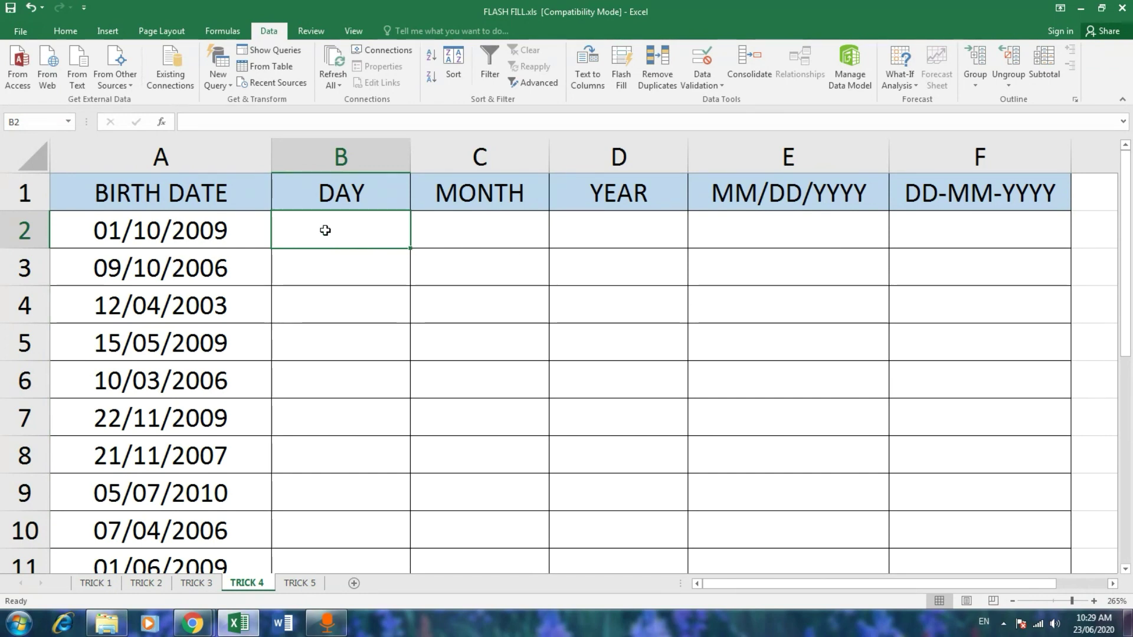
{"action": "type", "text": "01"}
{"action": "key", "text": "Return"}
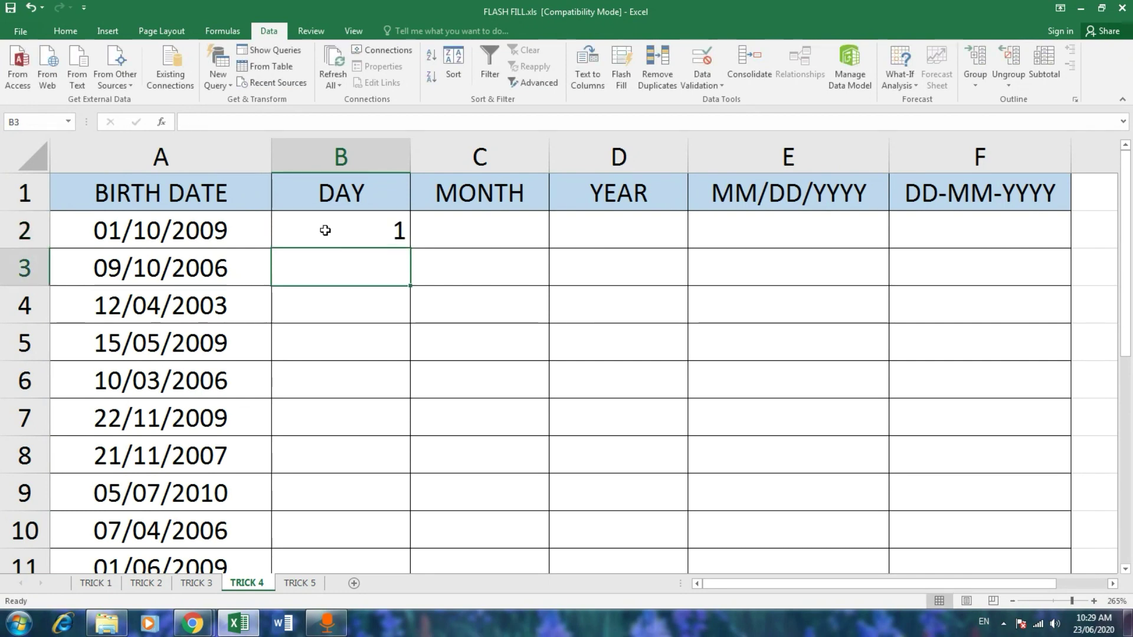
{"action": "key", "text": "ctrl+e"}
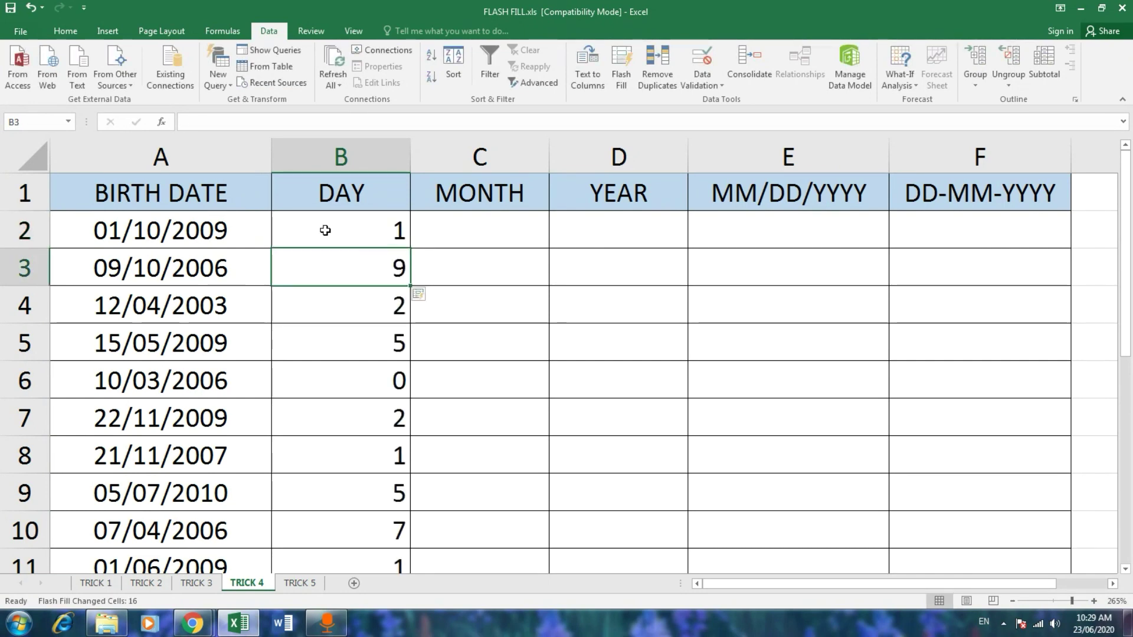
{"action": "left_click", "coordinate": [487, 231]}
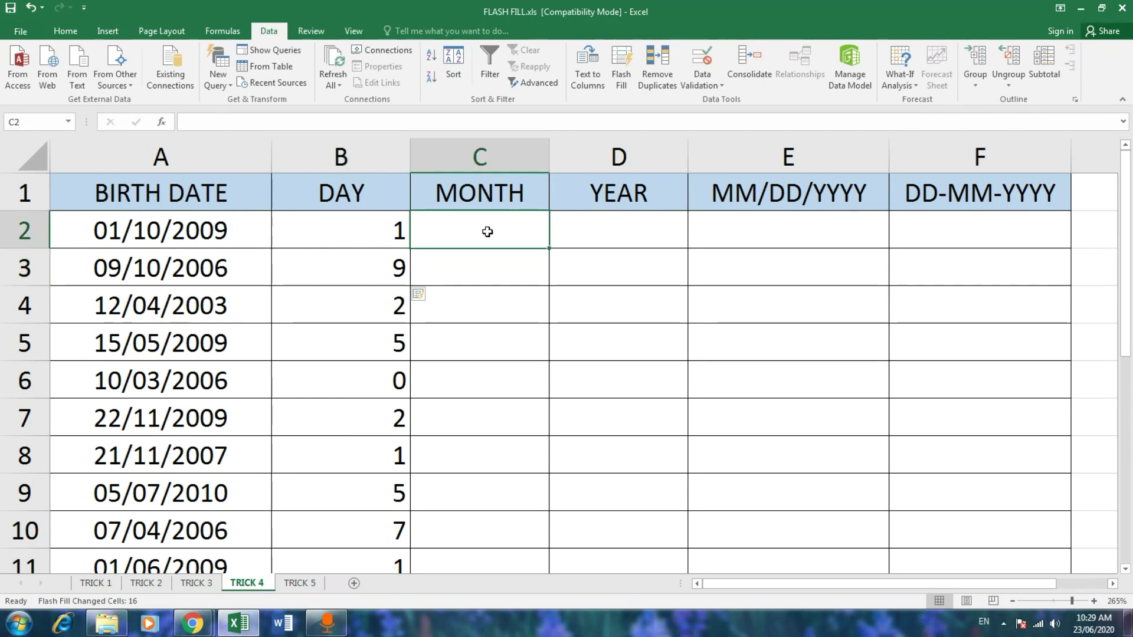
Step: Enter 10 in C2 and Flash Fill the MONTH column, yielding wrong values like 90, 21, 51
{"action": "type", "text": "10"}
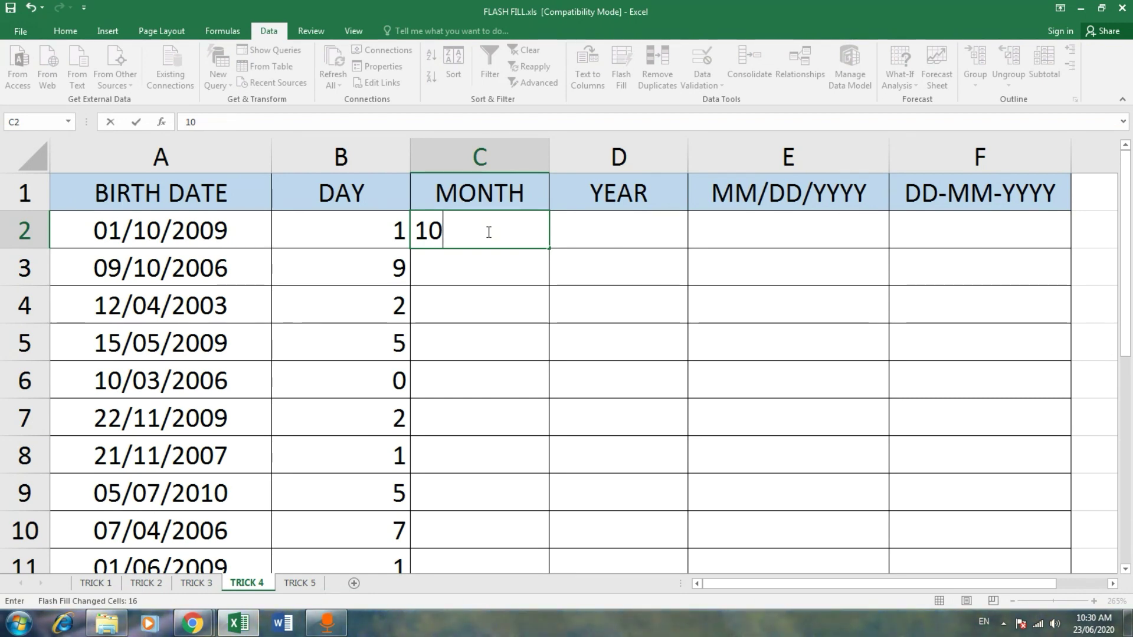
{"action": "key", "text": "Return"}
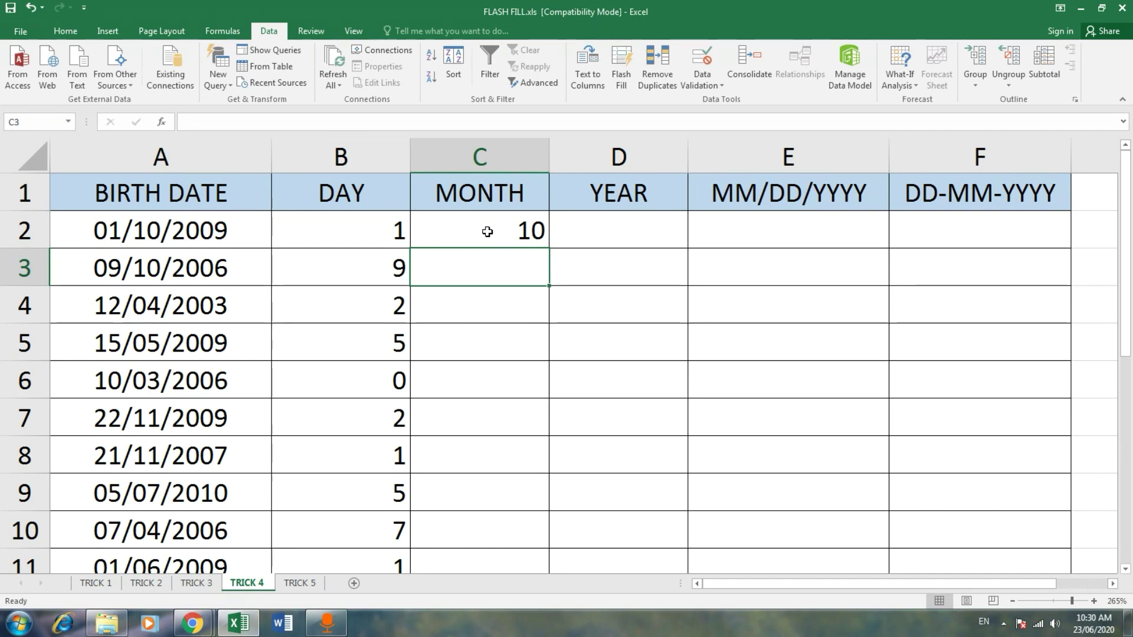
{"action": "key", "text": "ctrl+e"}
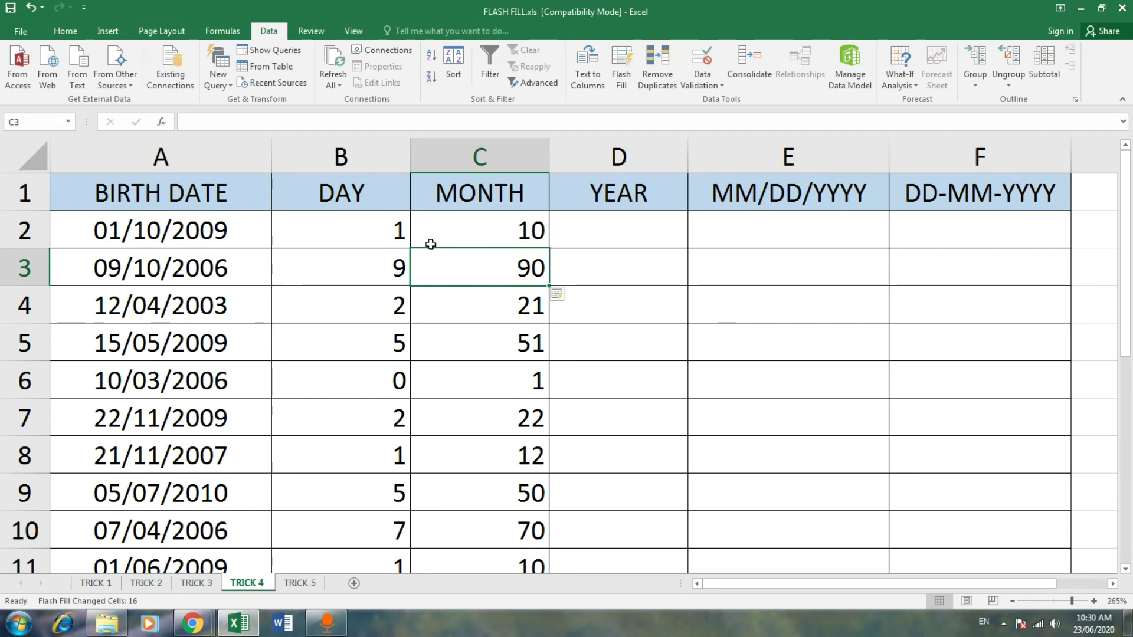
{"action": "key", "text": "Up"}
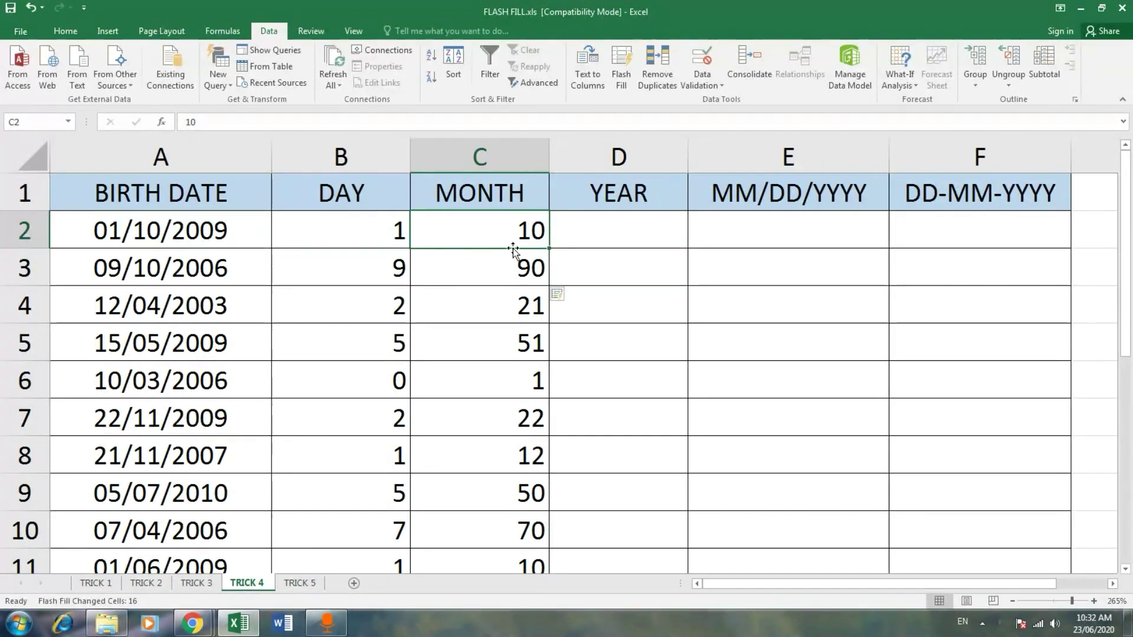
Step: Clear the incorrect month values from C2 downward
{"action": "key", "text": "ctrl+shift+Down"}
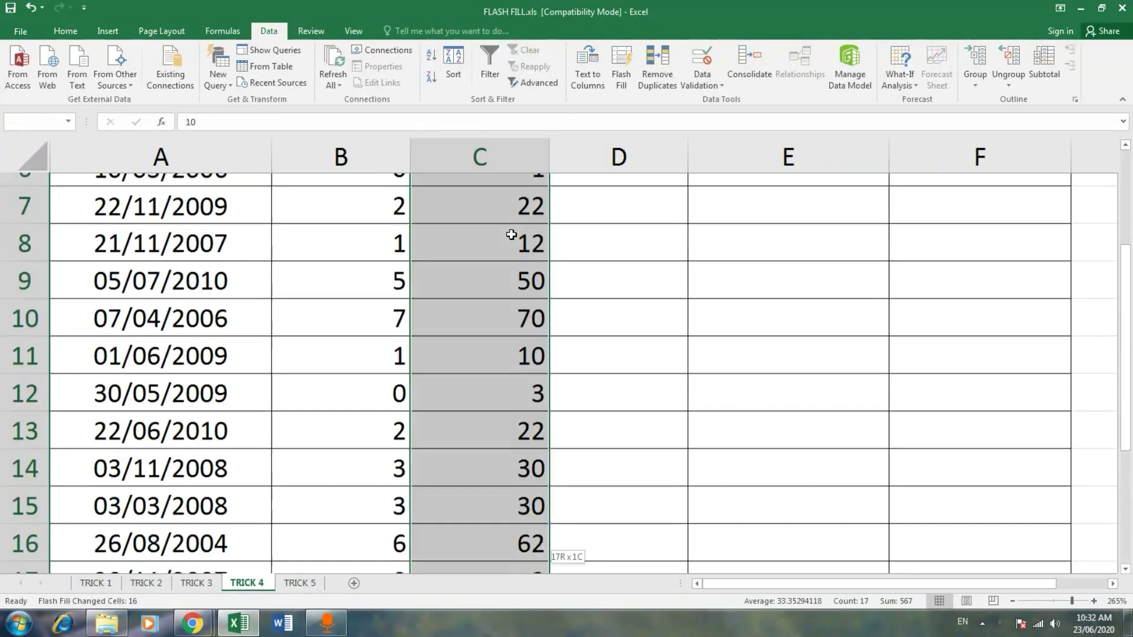
{"action": "key", "text": "Delete"}
{"action": "scroll", "coordinate": [511, 234], "scroll_direction": "up", "scroll_amount": 2}
{"action": "scroll", "coordinate": [511, 235], "scroll_direction": "up", "scroll_amount": 1}
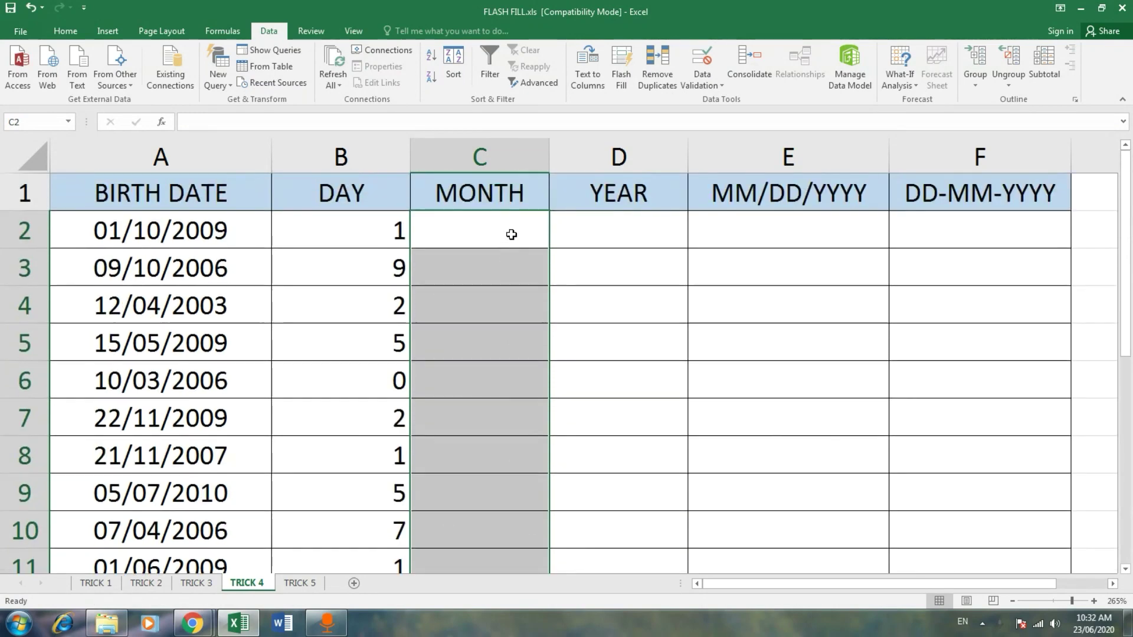
{"action": "left_click", "coordinate": [511, 232]}
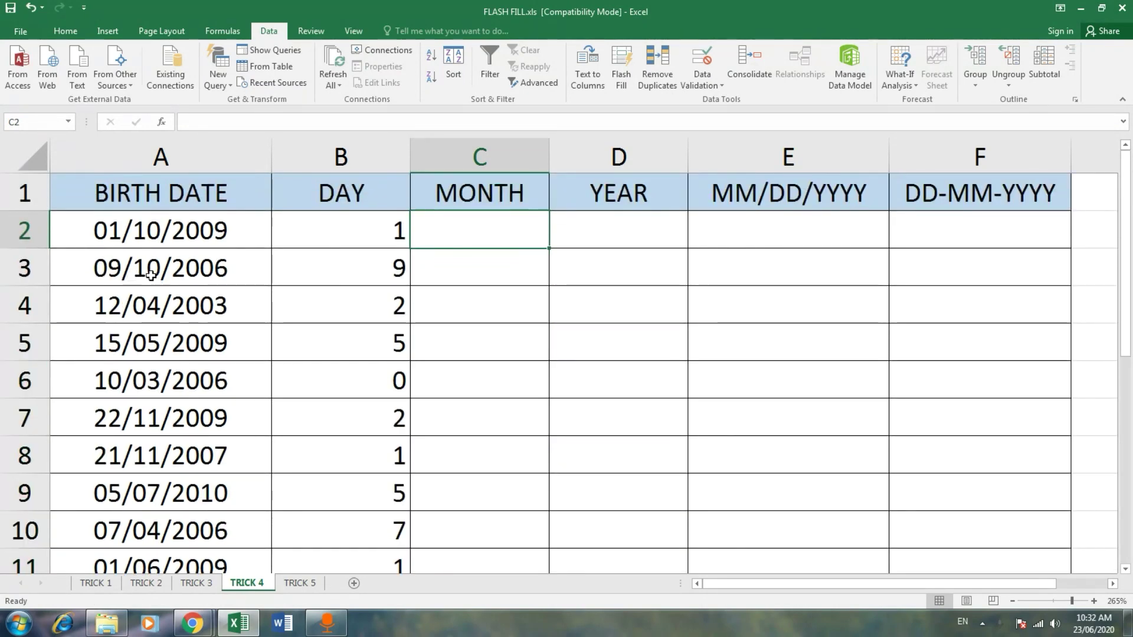
Step: Add a second example 10 in C3 and Flash Fill the correct month numbers
{"action": "left_click", "coordinate": [495, 270]}
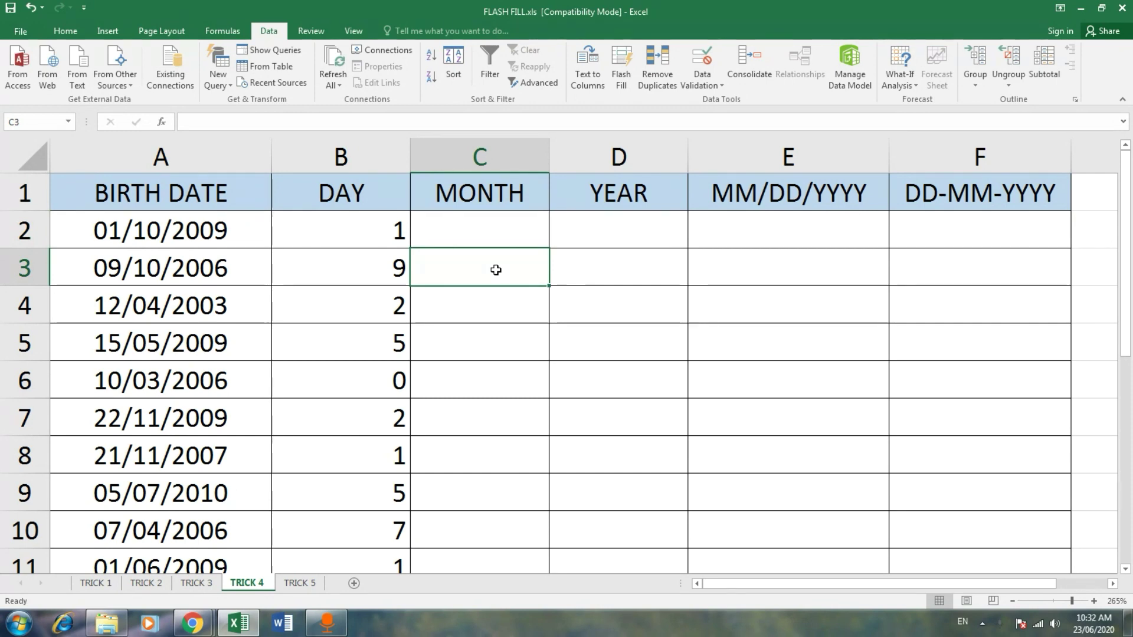
{"action": "type", "text": "10"}
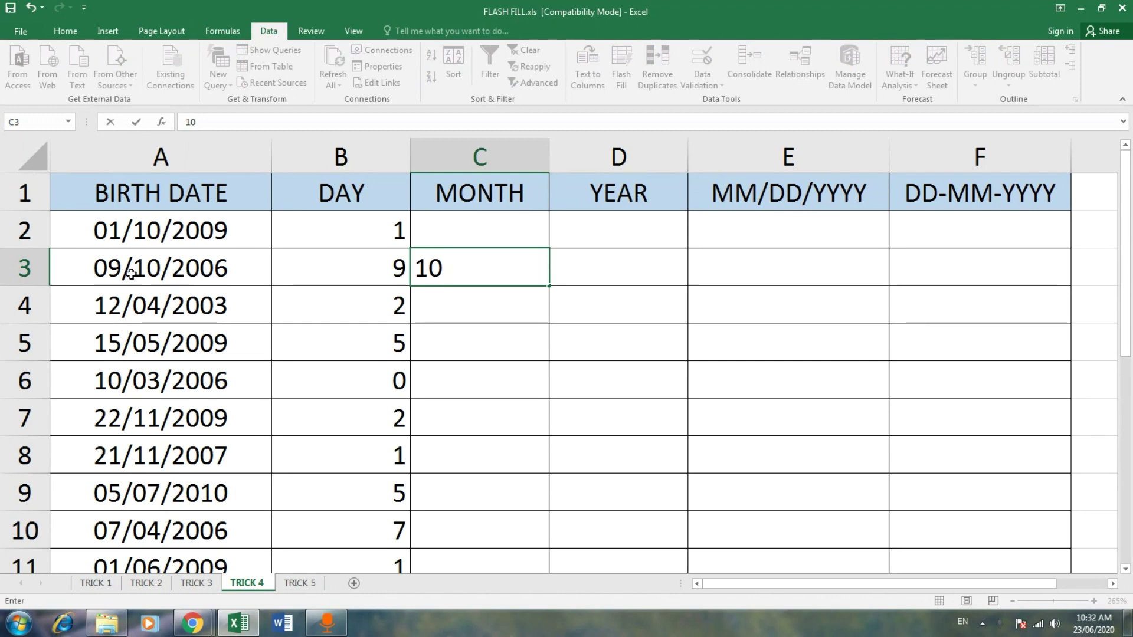
{"action": "key", "text": "Return"}
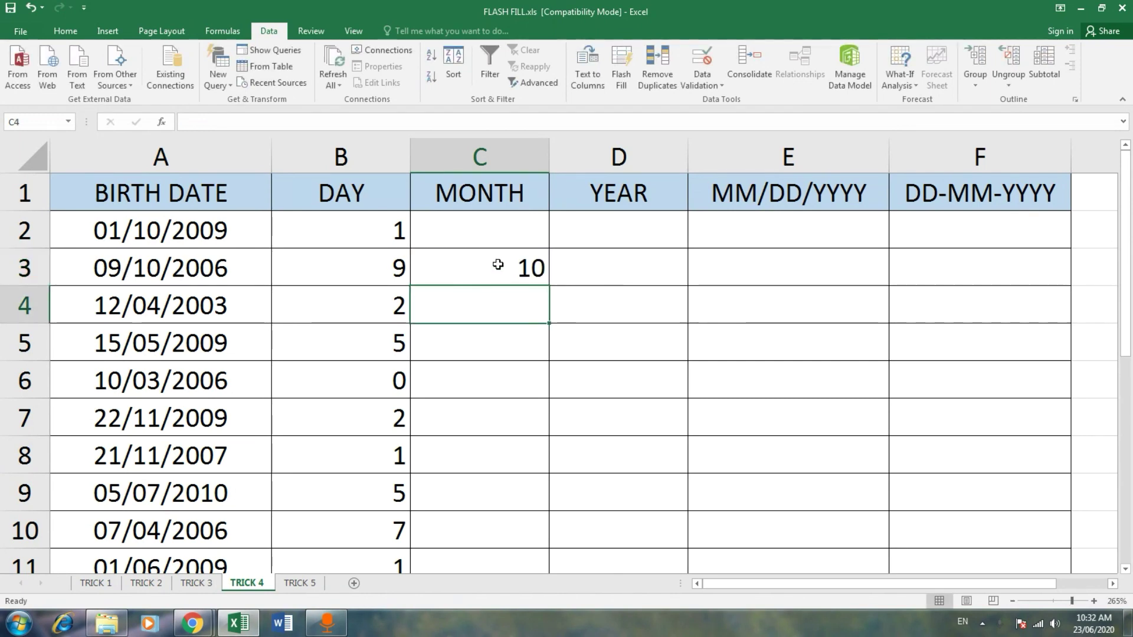
{"action": "key", "text": "ctrl+e"}
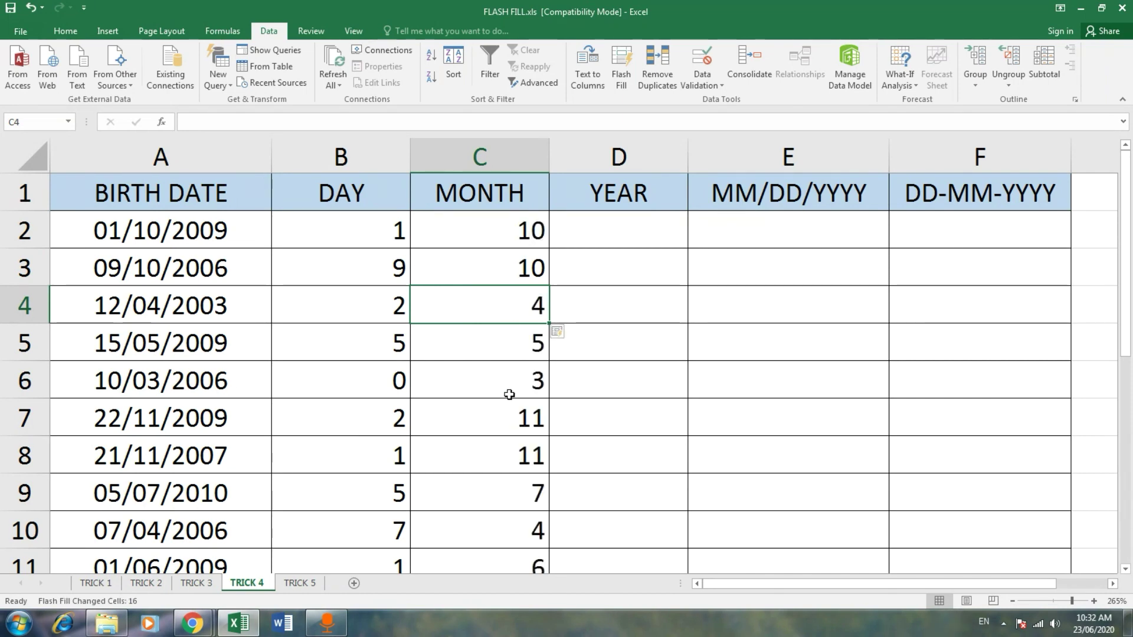
Step: Enter 2009 as the first year in D2 and Flash Fill the remaining birth years
{"action": "left_click", "coordinate": [622, 240]}
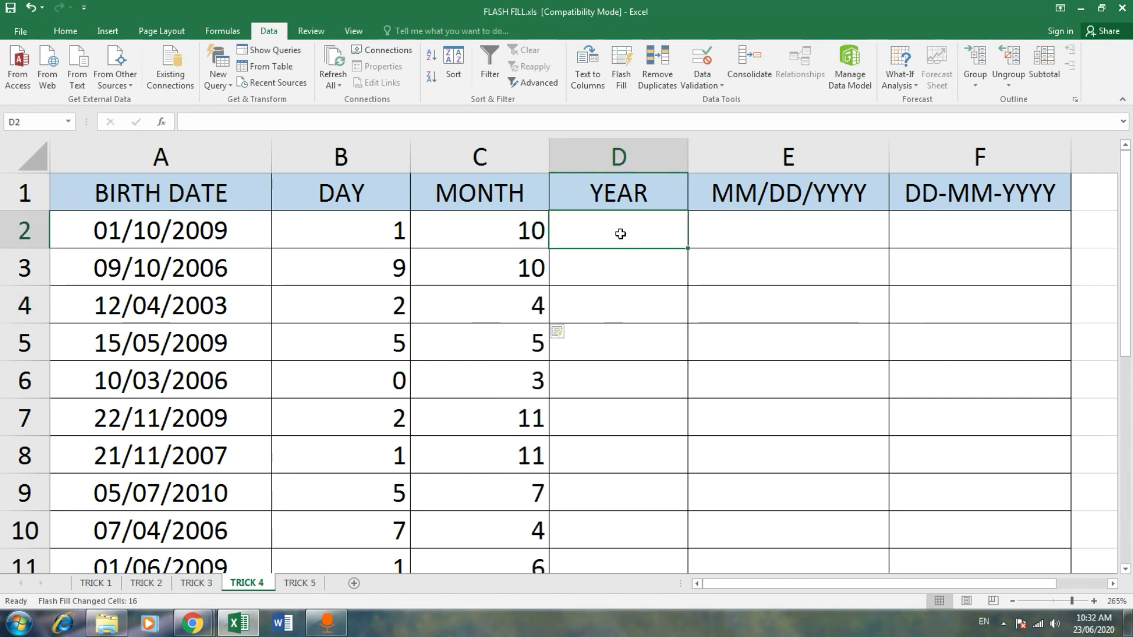
{"action": "type", "text": "2009"}
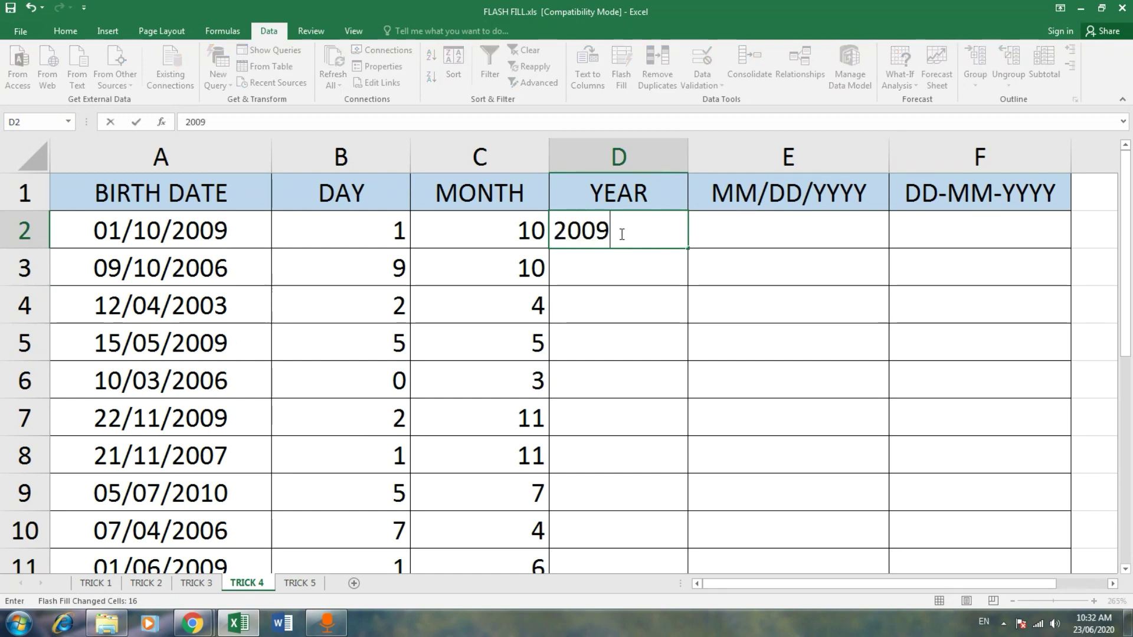
{"action": "key", "text": "Return"}
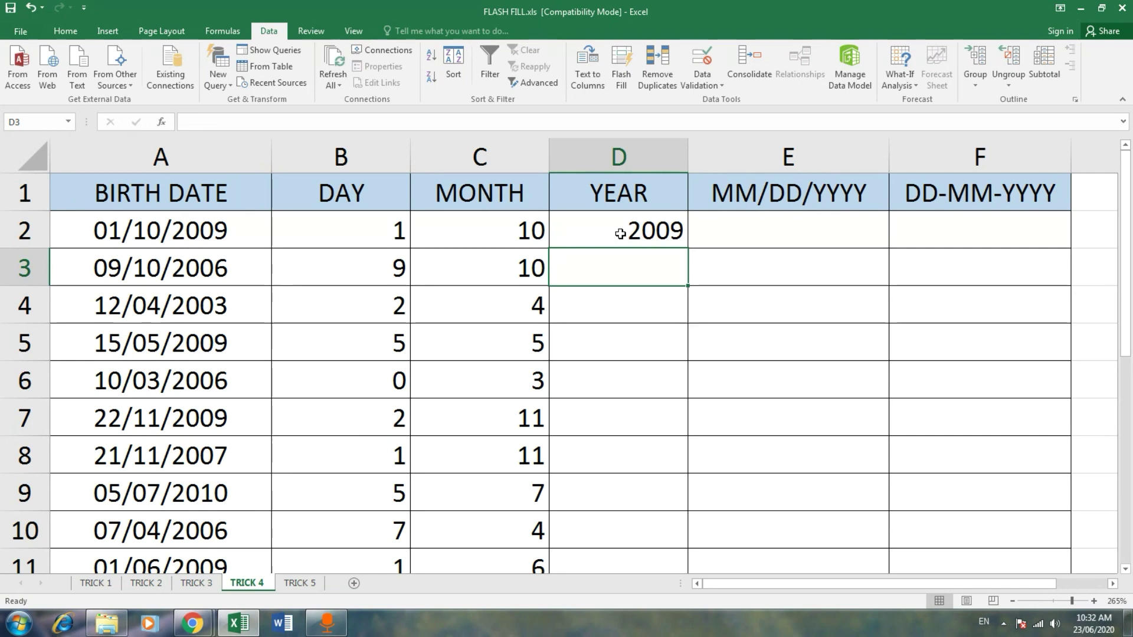
{"action": "key", "text": "ctrl+e"}
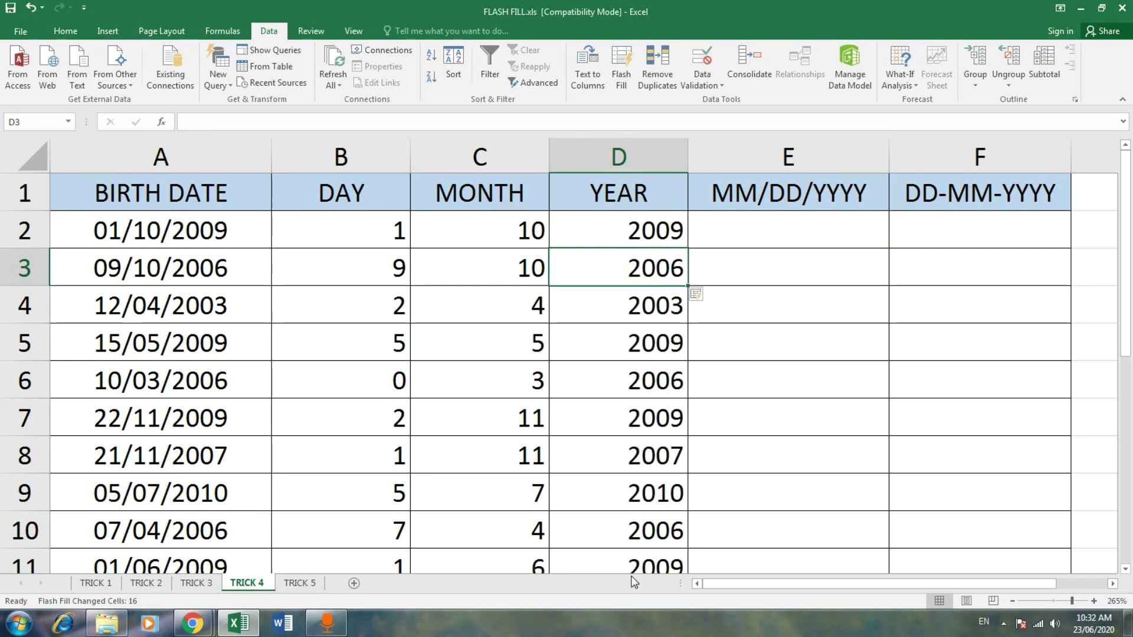
{"action": "left_click", "coordinate": [758, 228]}
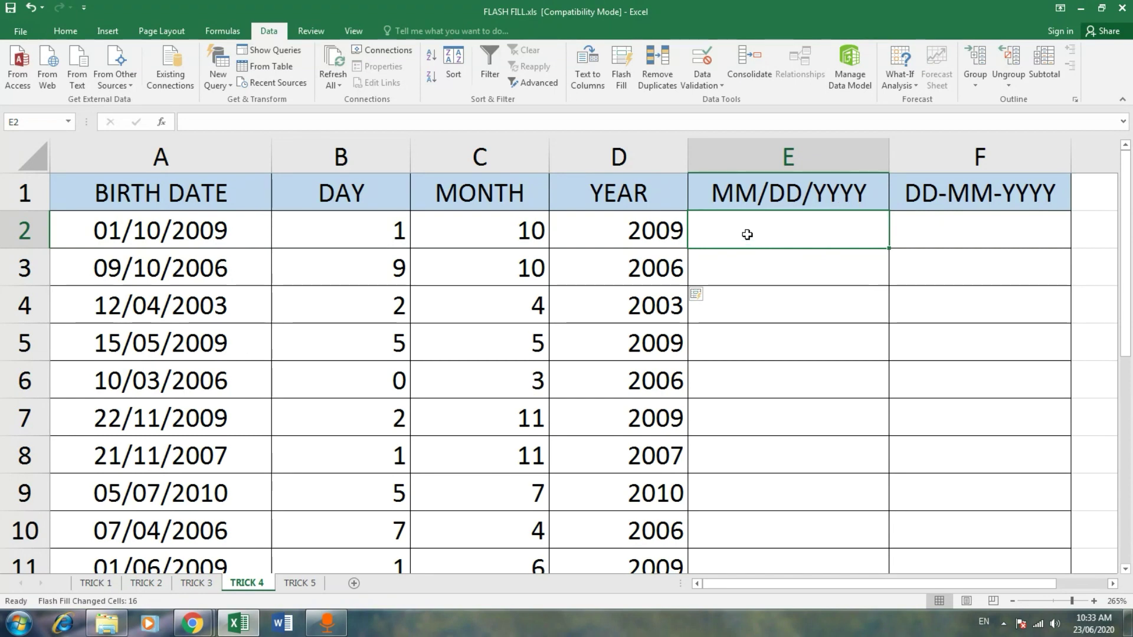
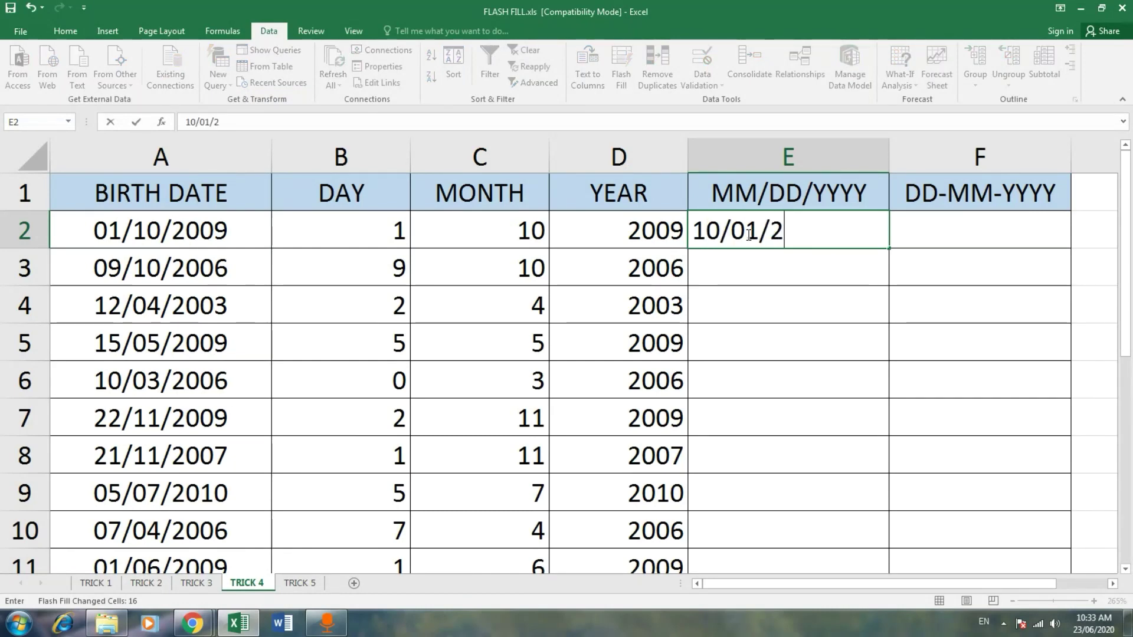
{"action": "key", "text": "Return"}
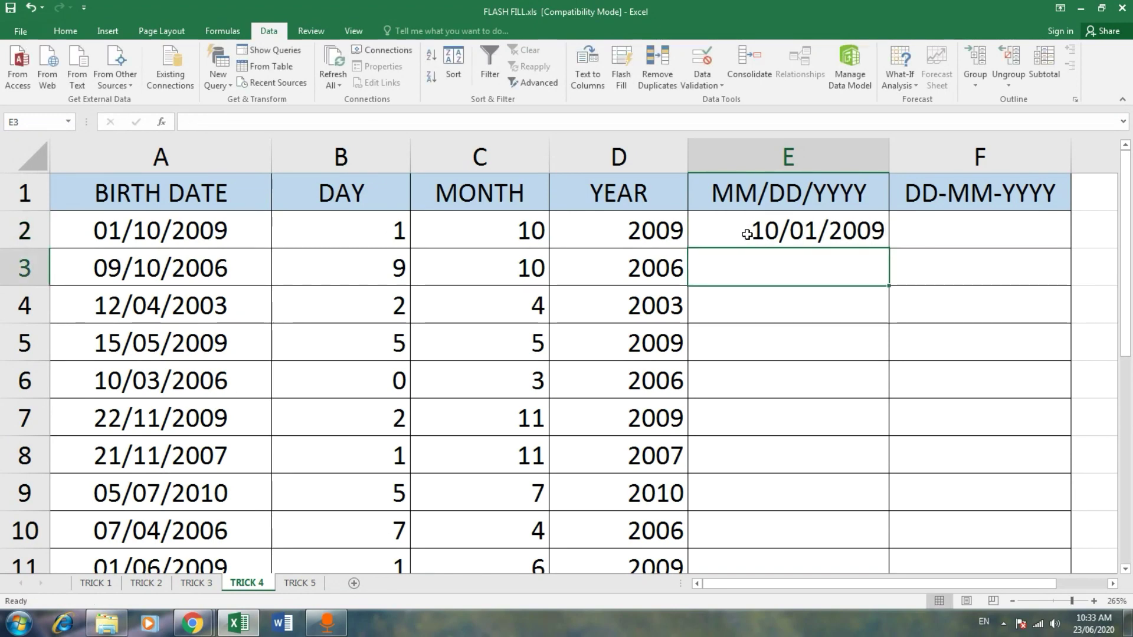
{"action": "key", "text": "ctrl+e"}
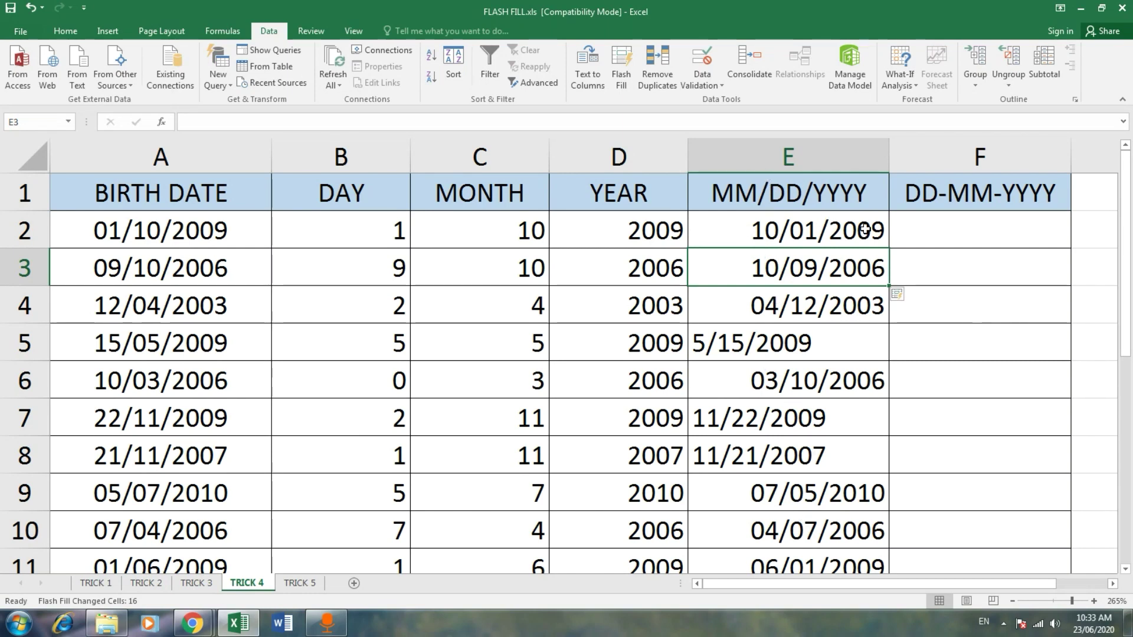
Step: Enter 01-10-2009 in F2 and Flash Fill the DD-MM-YYYY column with dash-separated dates
{"action": "left_click", "coordinate": [931, 237]}
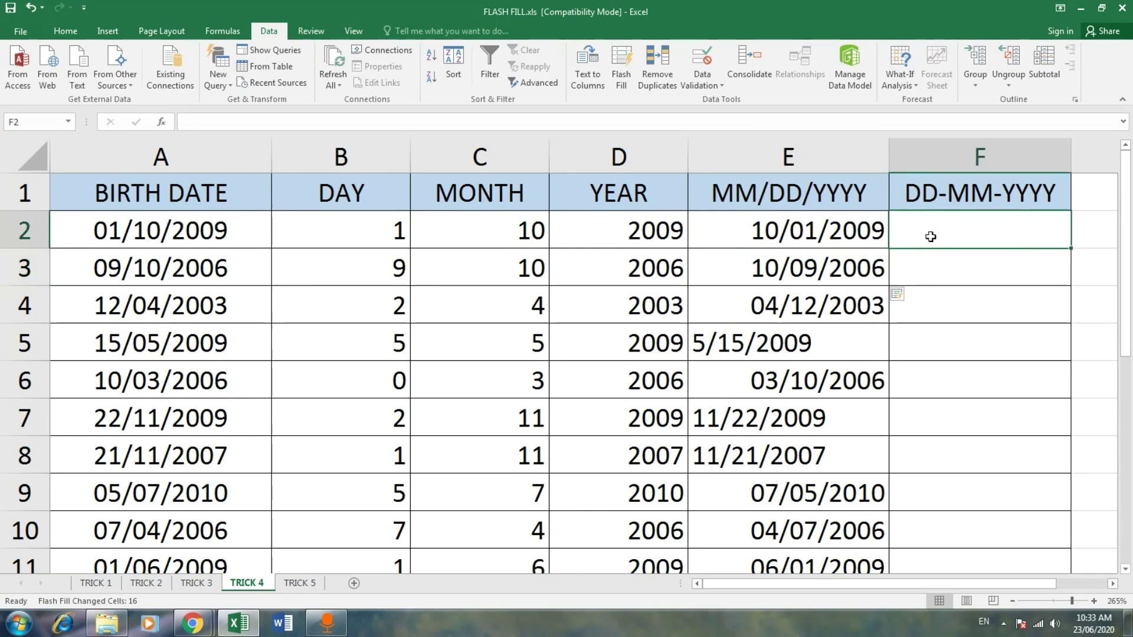
{"action": "type", "text": "01"}
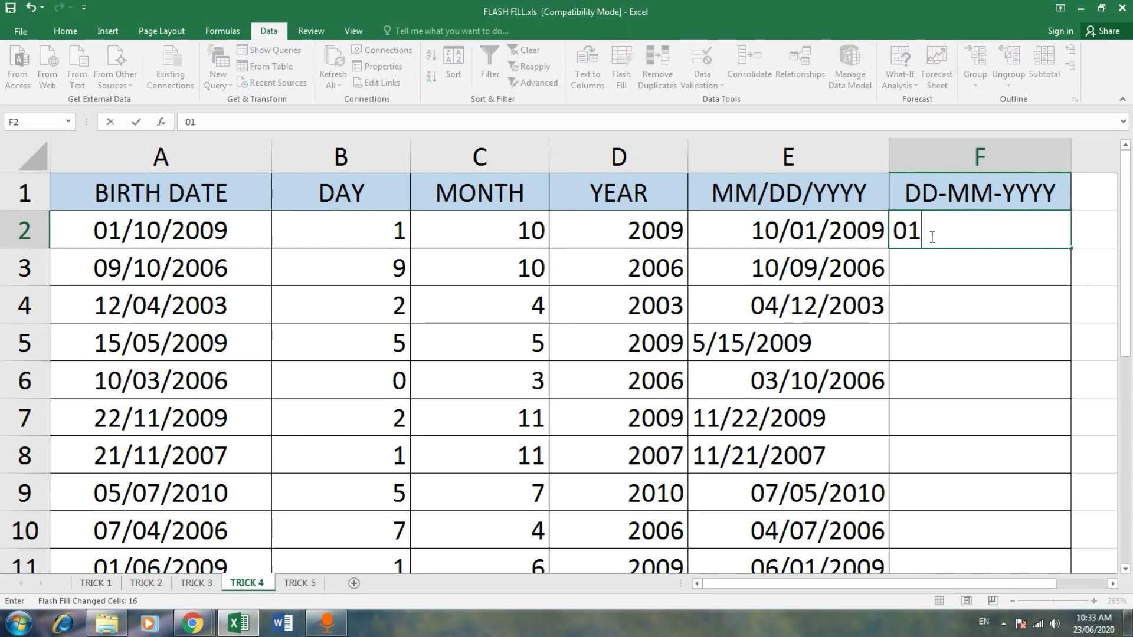
{"action": "type", "text": "-10"}
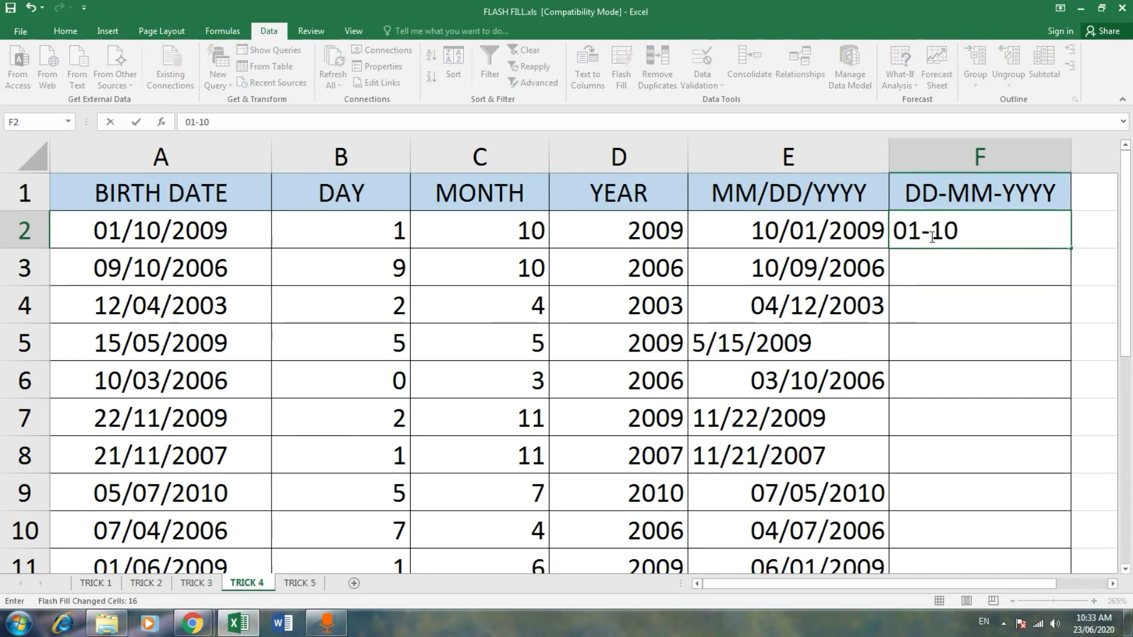
{"action": "type", "text": "-2009"}
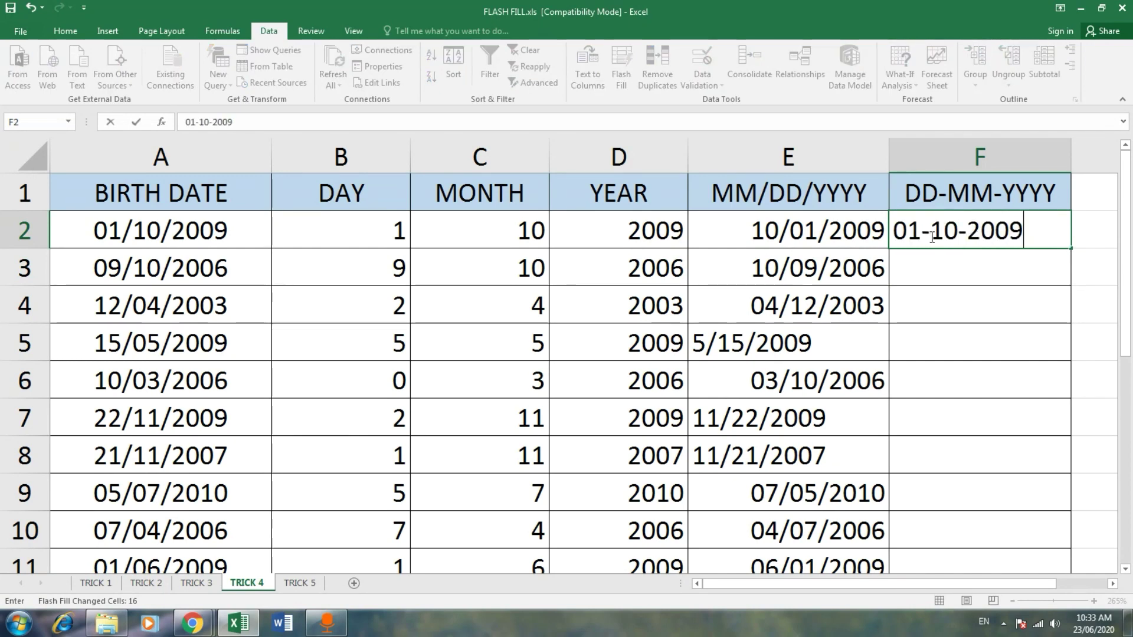
{"action": "key", "text": "Return"}
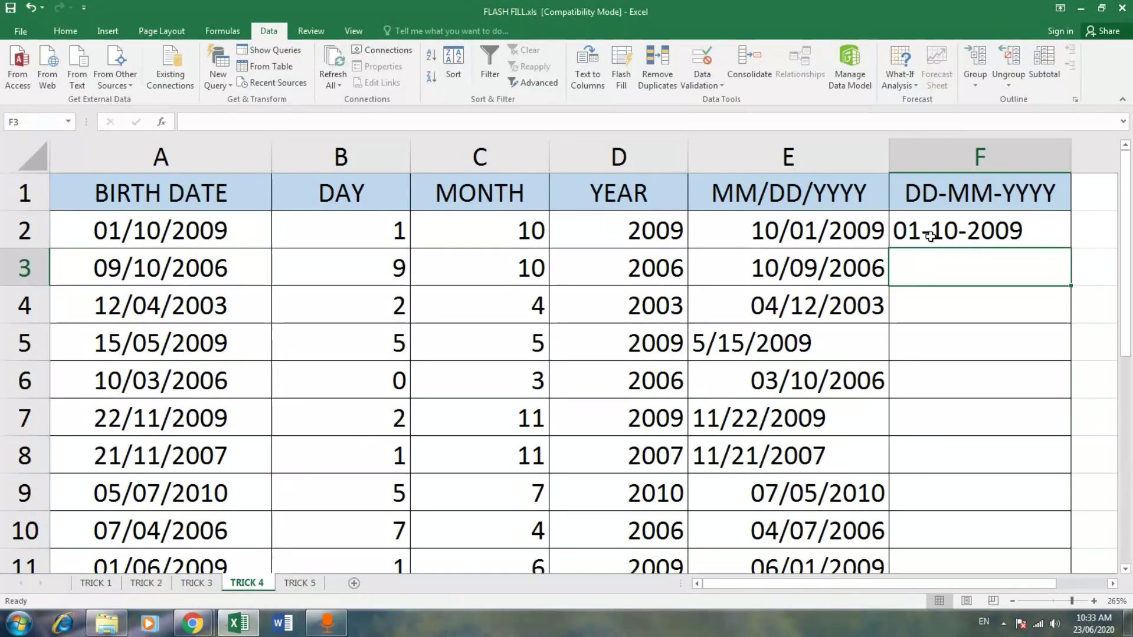
{"action": "key", "text": "ctrl+e"}
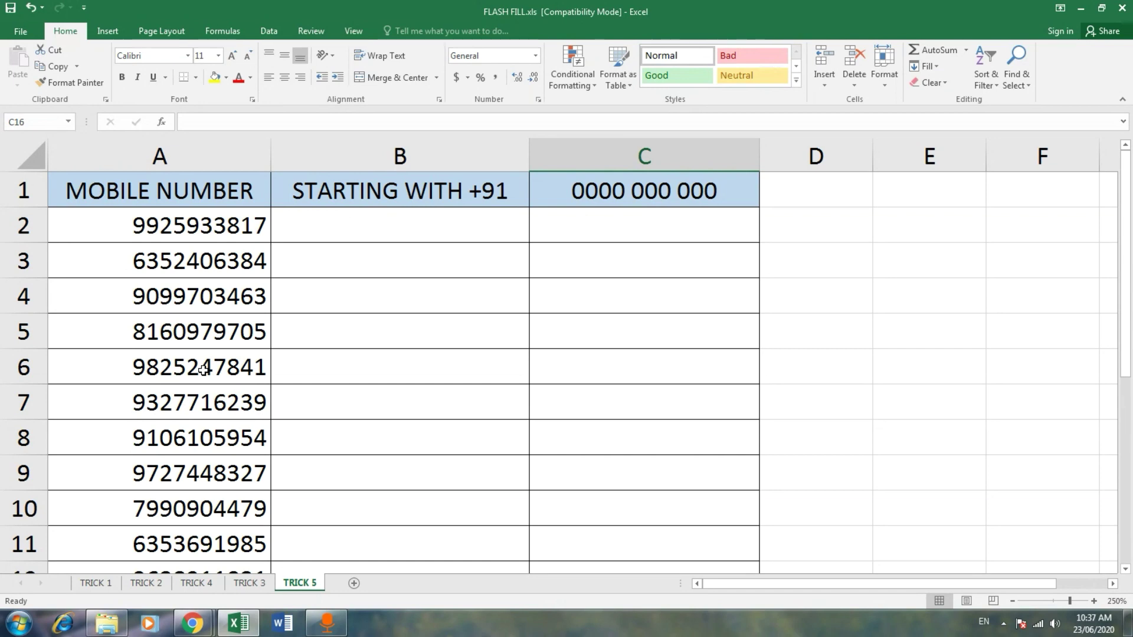
Step: Enter the first mobile number with a +91 prefix in B2 and Flash Fill column B
{"action": "left_click", "coordinate": [334, 229]}
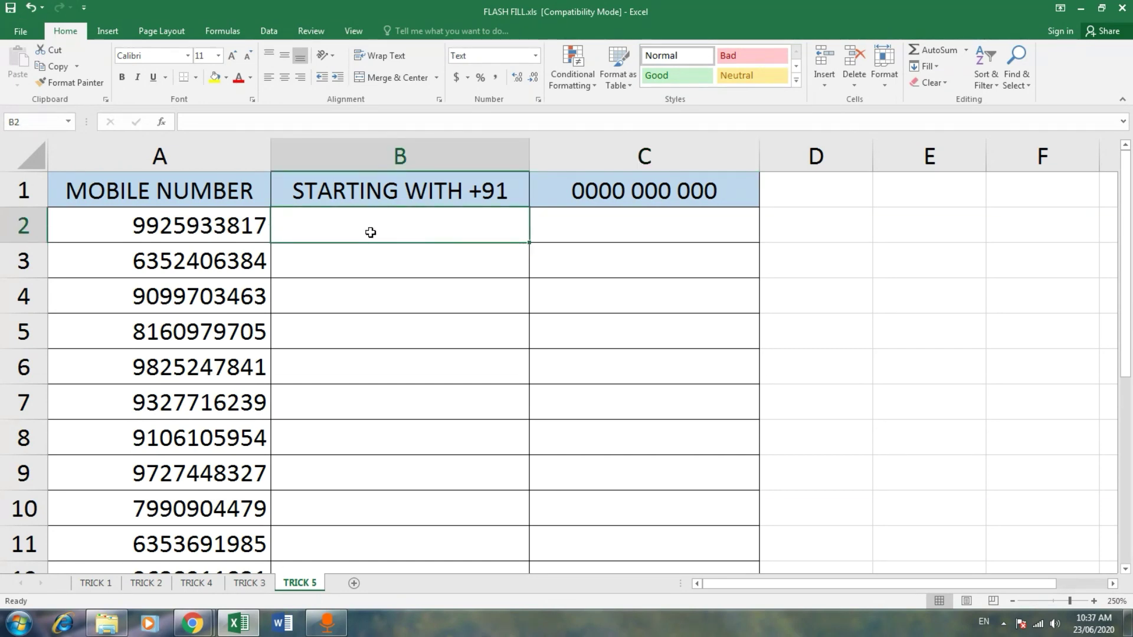
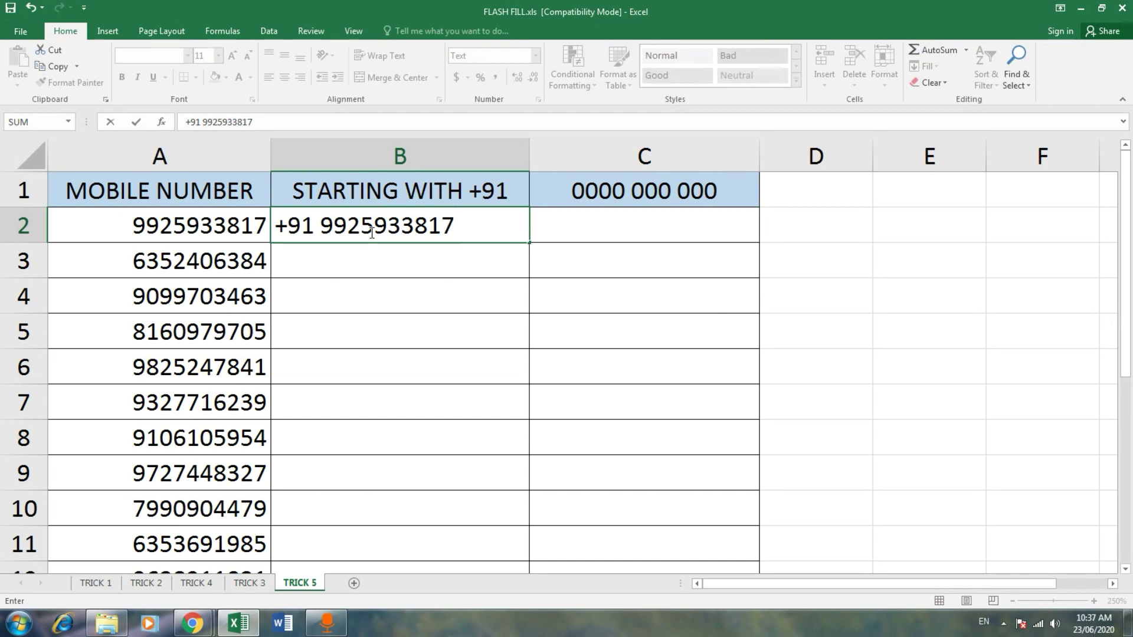
{"action": "key", "text": "Return"}
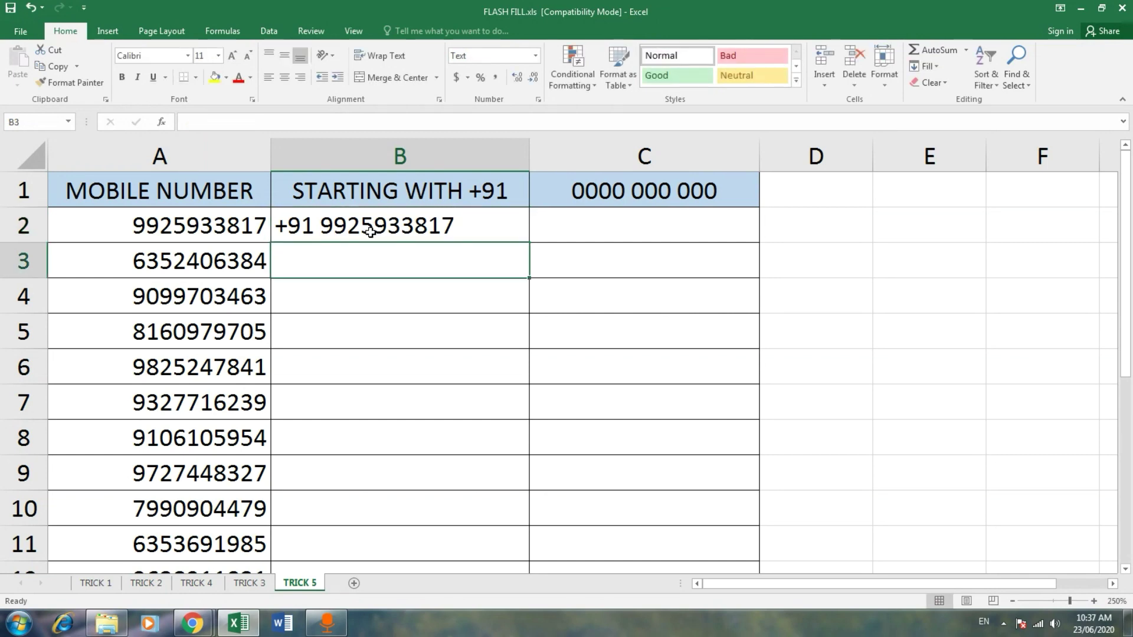
{"action": "key", "text": "ctrl+e"}
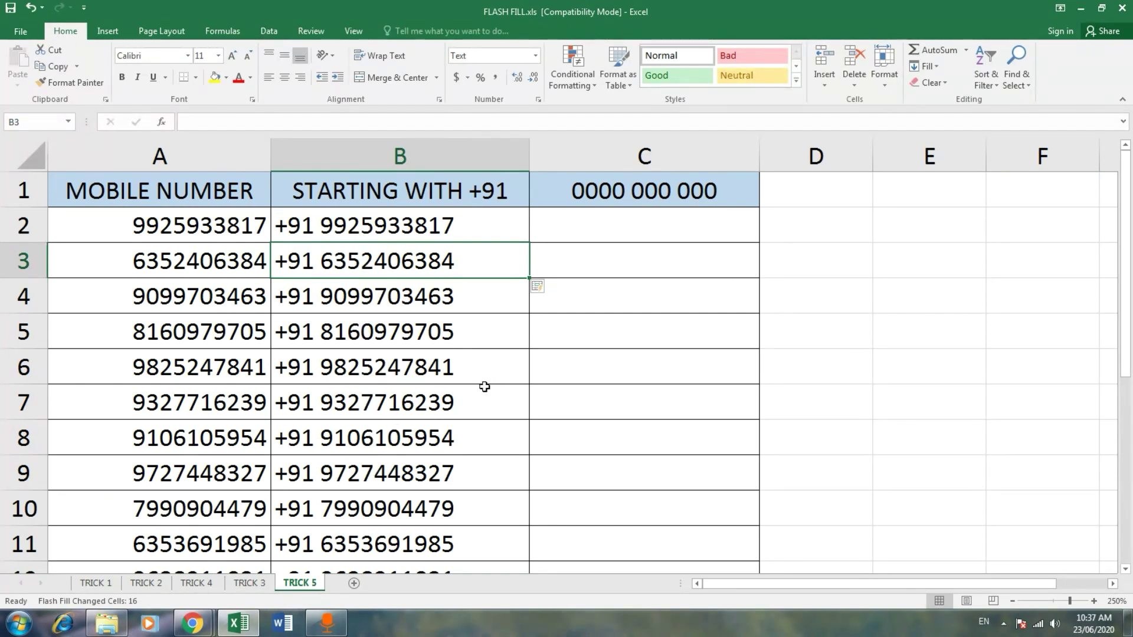
Step: Enter the first mobile number spaced 4-3-3 in C2 and Flash Fill column C
{"action": "left_click", "coordinate": [612, 228]}
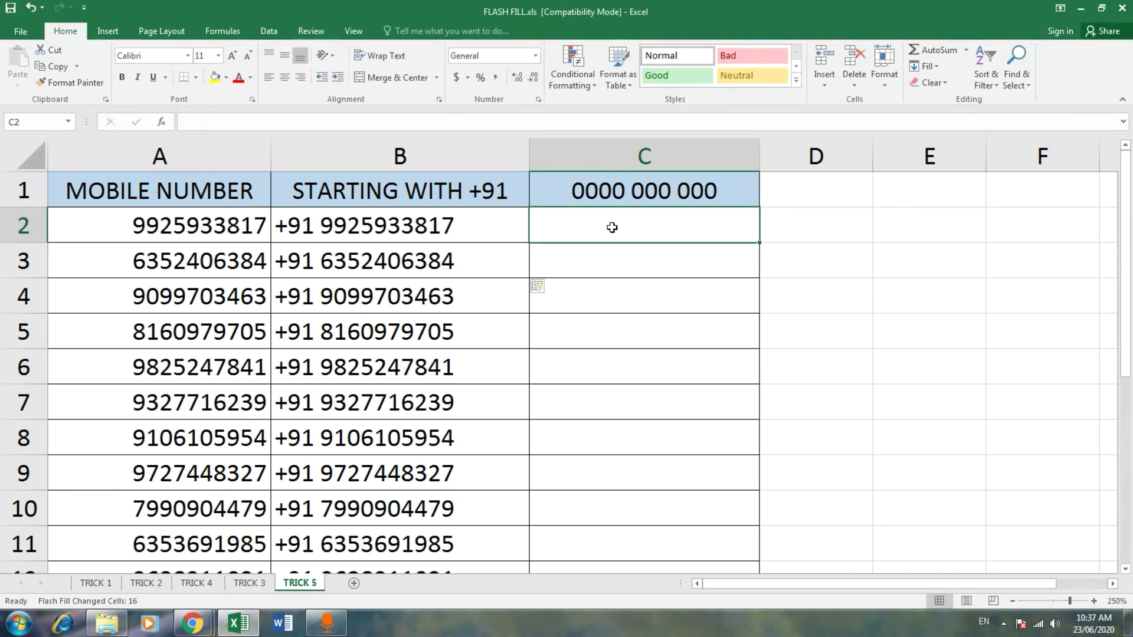
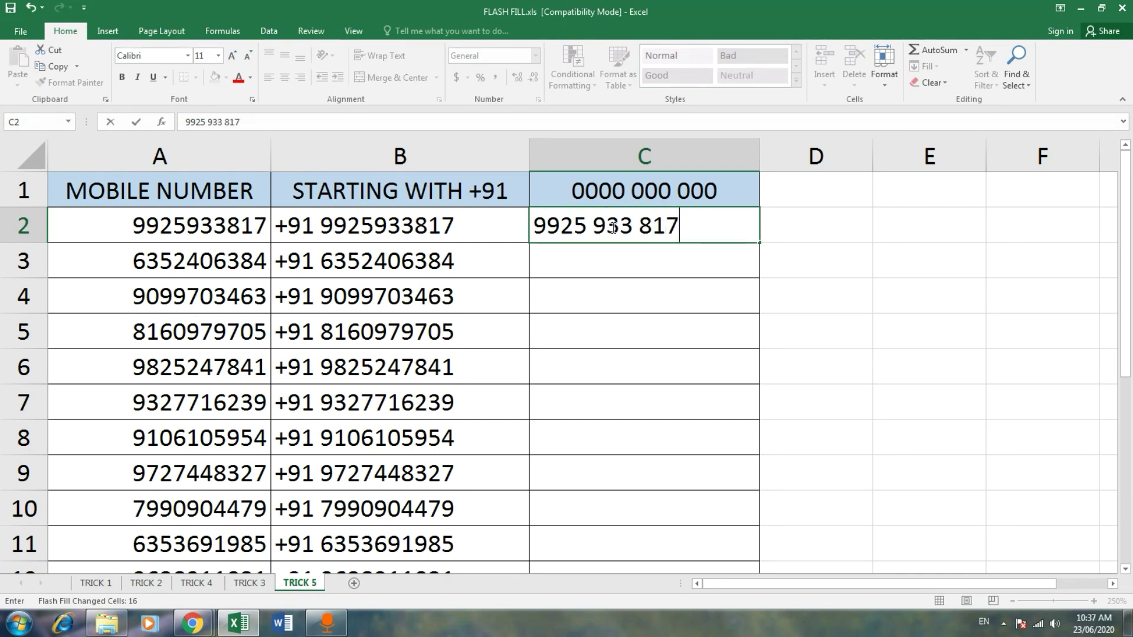
{"action": "key", "text": "Return"}
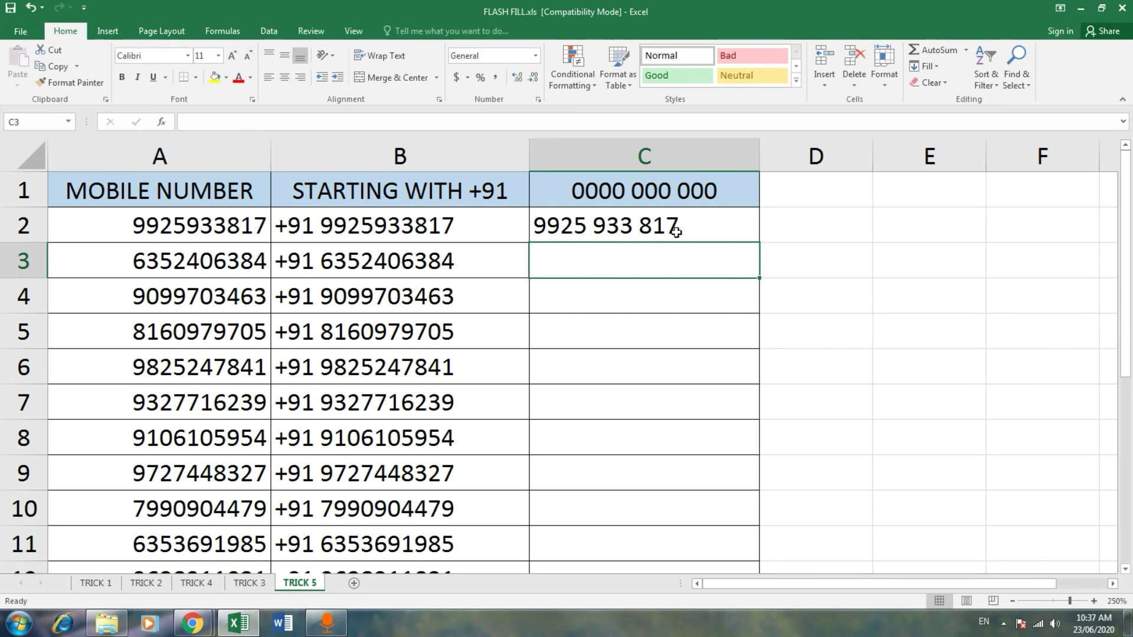
{"action": "key", "text": "ctrl+e"}
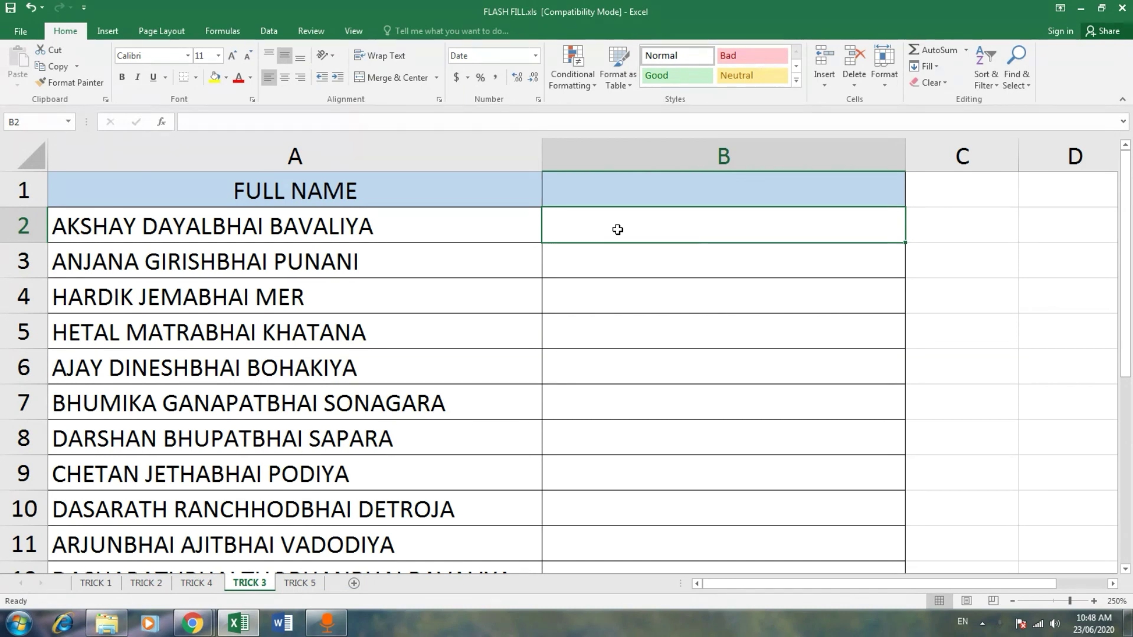
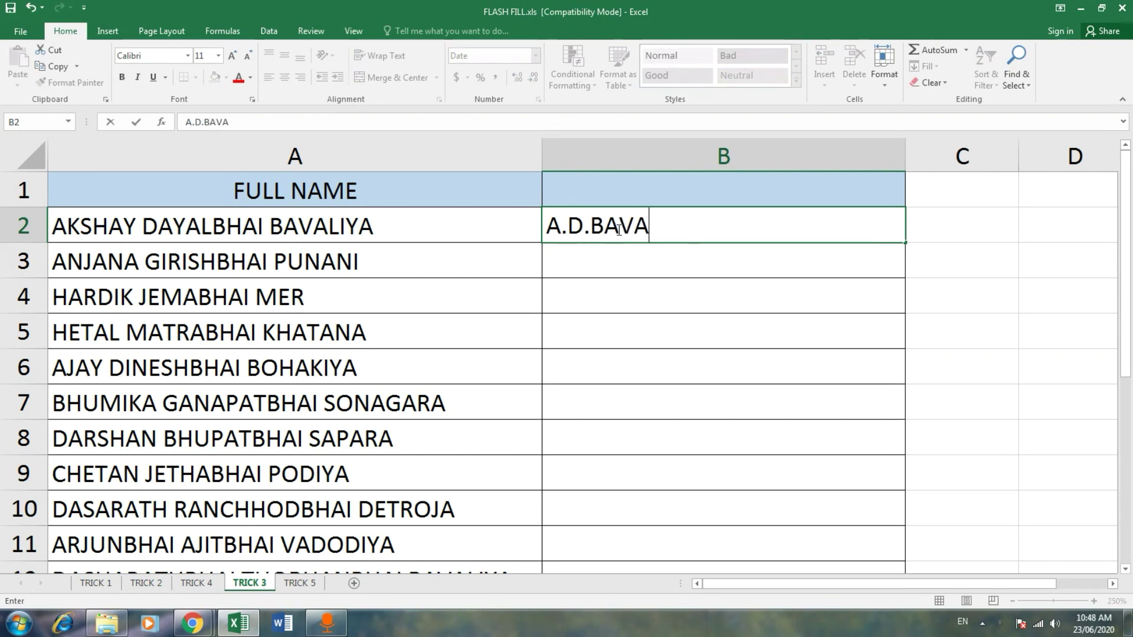
{"action": "key", "text": "Return"}
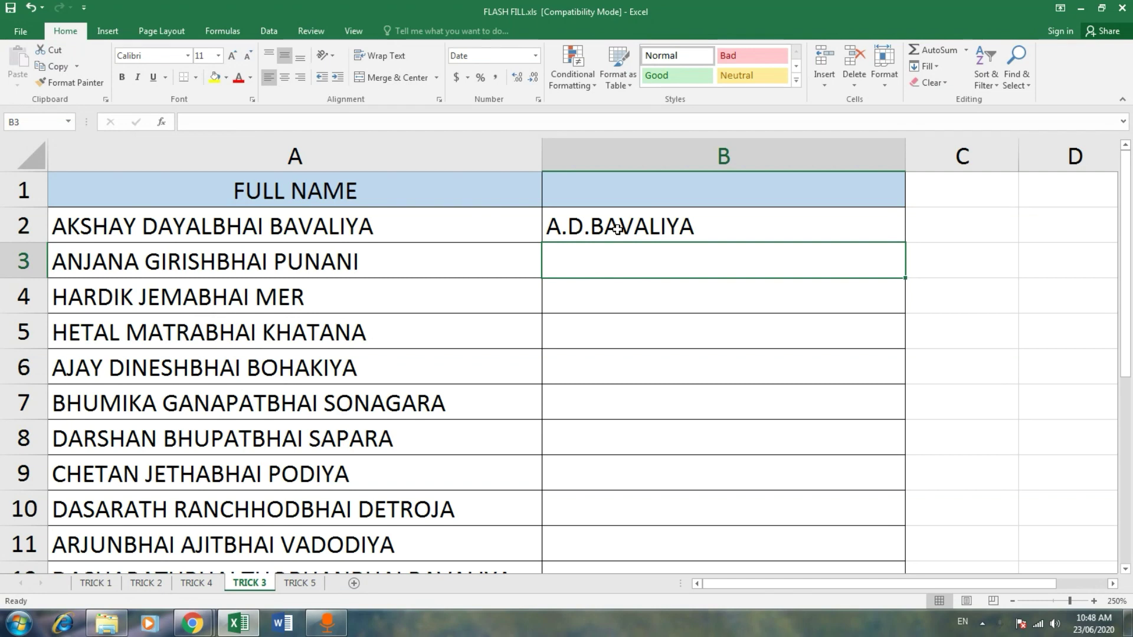
{"action": "key", "text": "ctrl+e"}
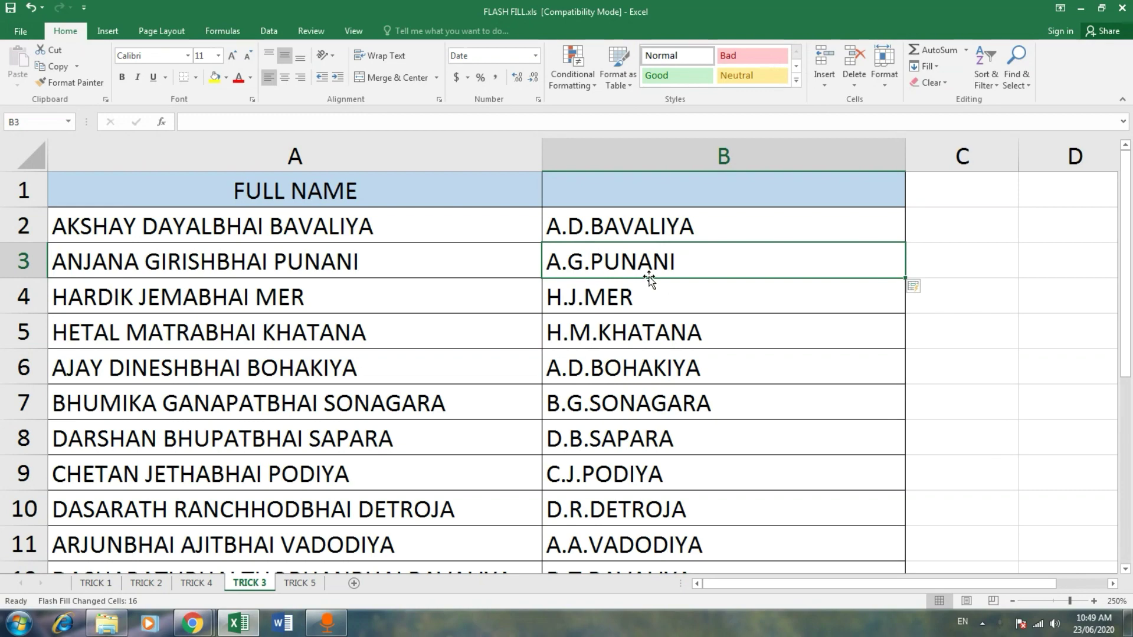
{"action": "scroll", "coordinate": [660, 260], "scroll_direction": "down", "scroll_amount": 1}
{"action": "scroll", "coordinate": [665, 321], "scroll_direction": "down", "scroll_amount": 3}
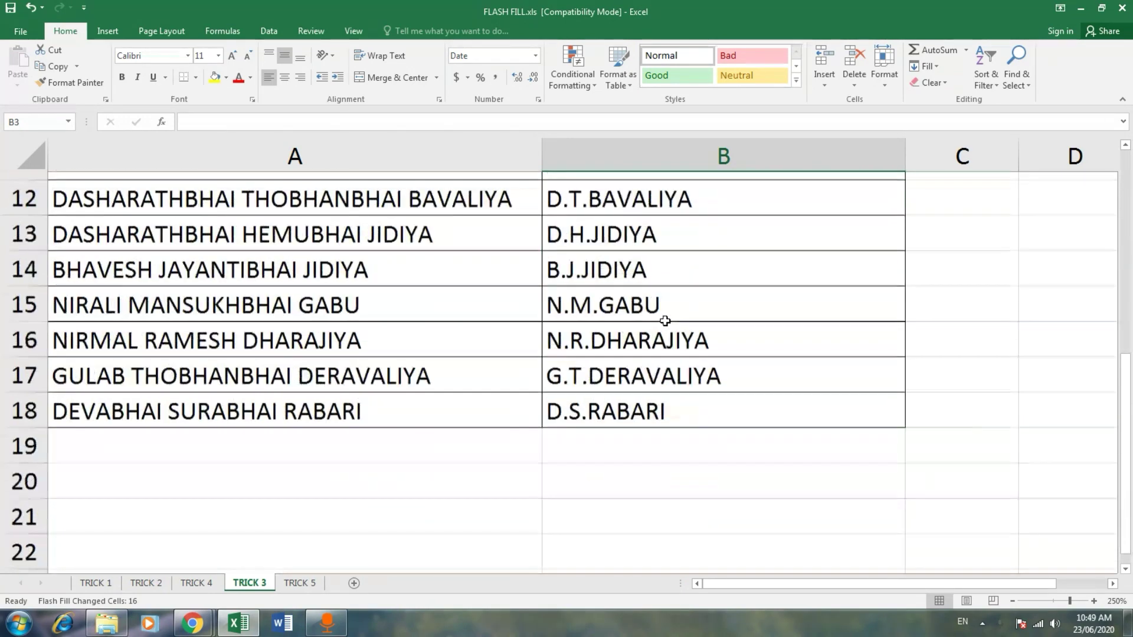
{"action": "scroll", "coordinate": [665, 320], "scroll_direction": "down", "scroll_amount": 1}
{"action": "scroll", "coordinate": [673, 334], "scroll_direction": "up", "scroll_amount": 4}
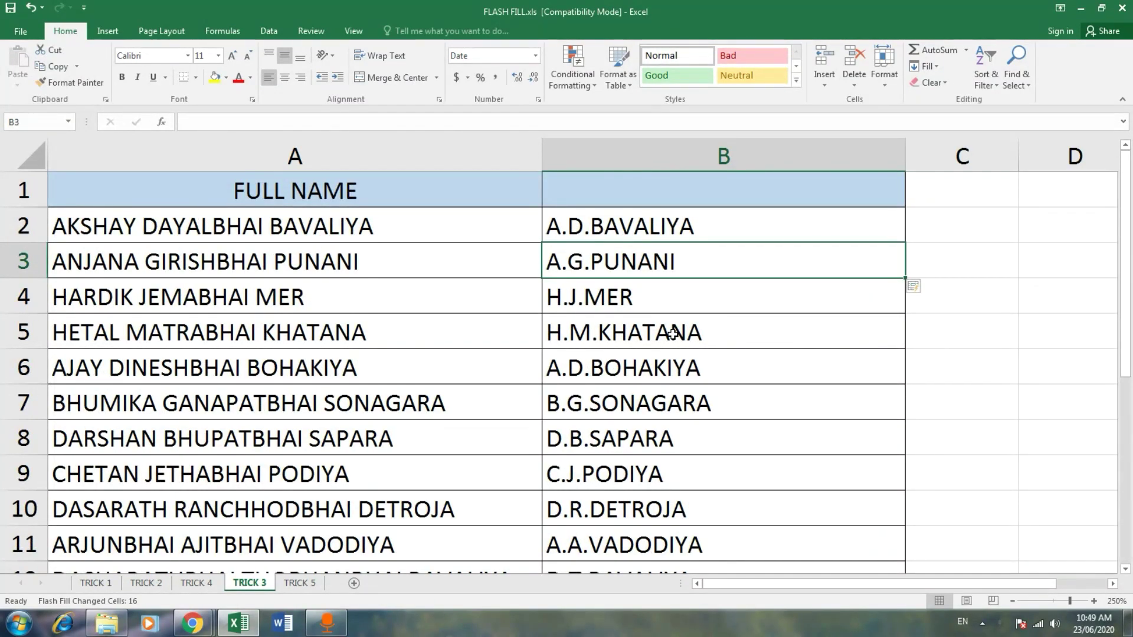
{"action": "key", "text": "ctrl+z"}
{"action": "key", "text": "ctrl+z"}
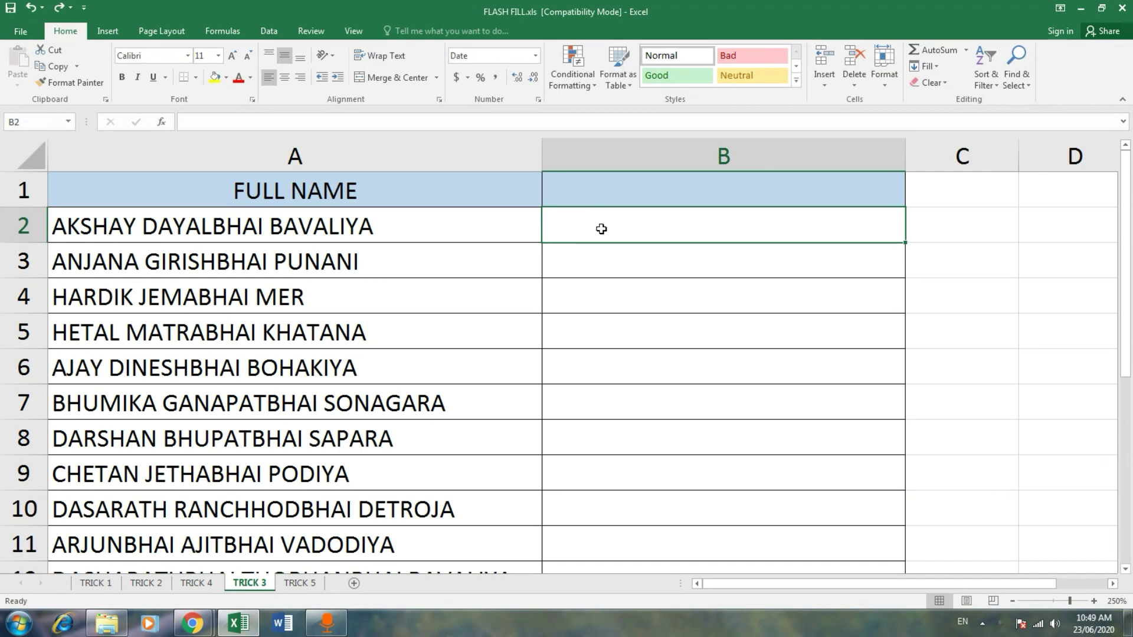
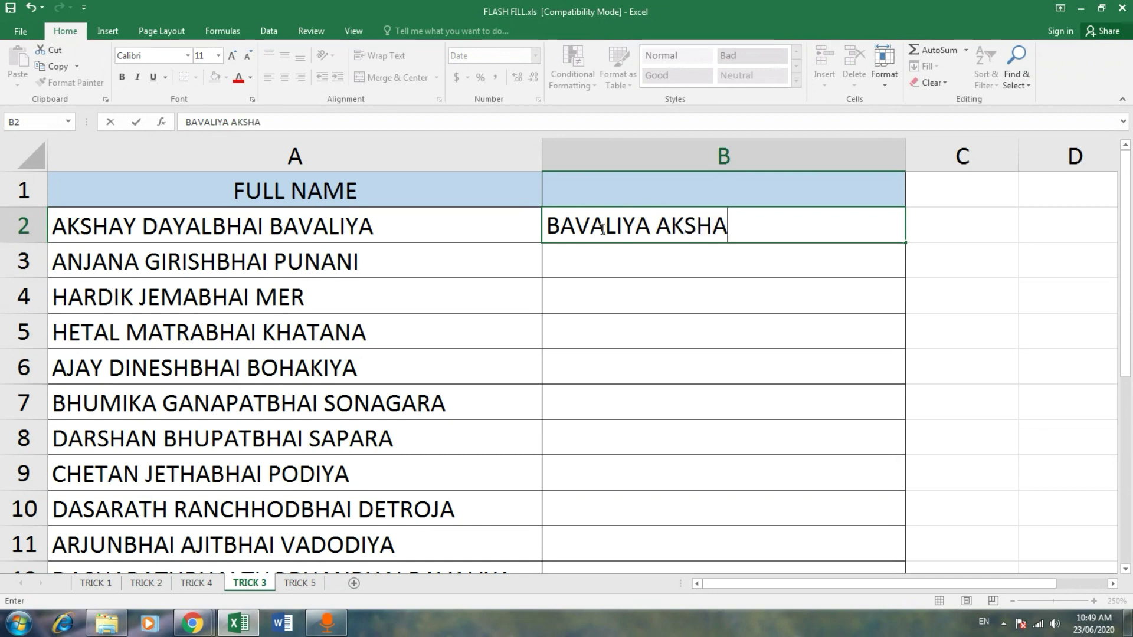
{"action": "key", "text": "Return"}
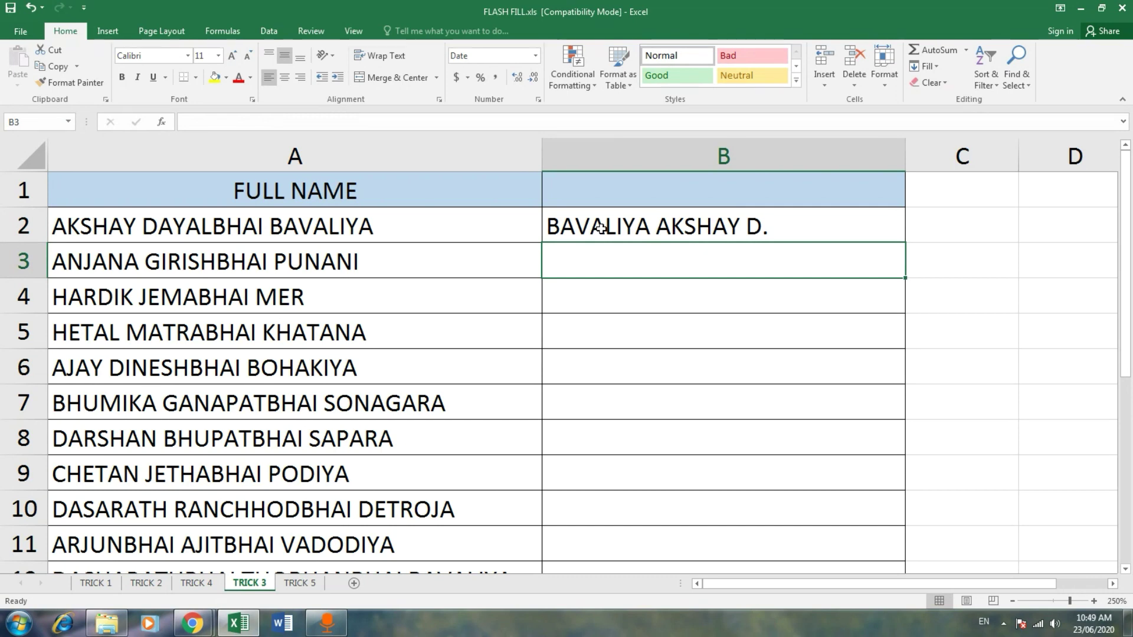
{"action": "key", "text": "ctrl+e"}
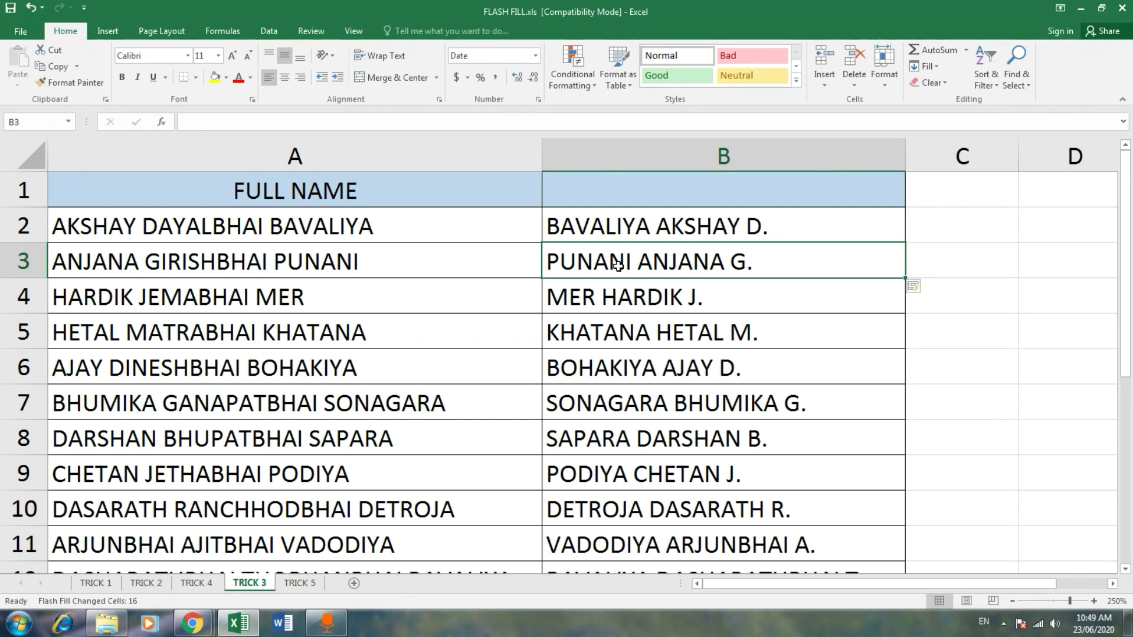
{"action": "key", "text": "ctrl+z"}
{"action": "key", "text": "ctrl+z"}
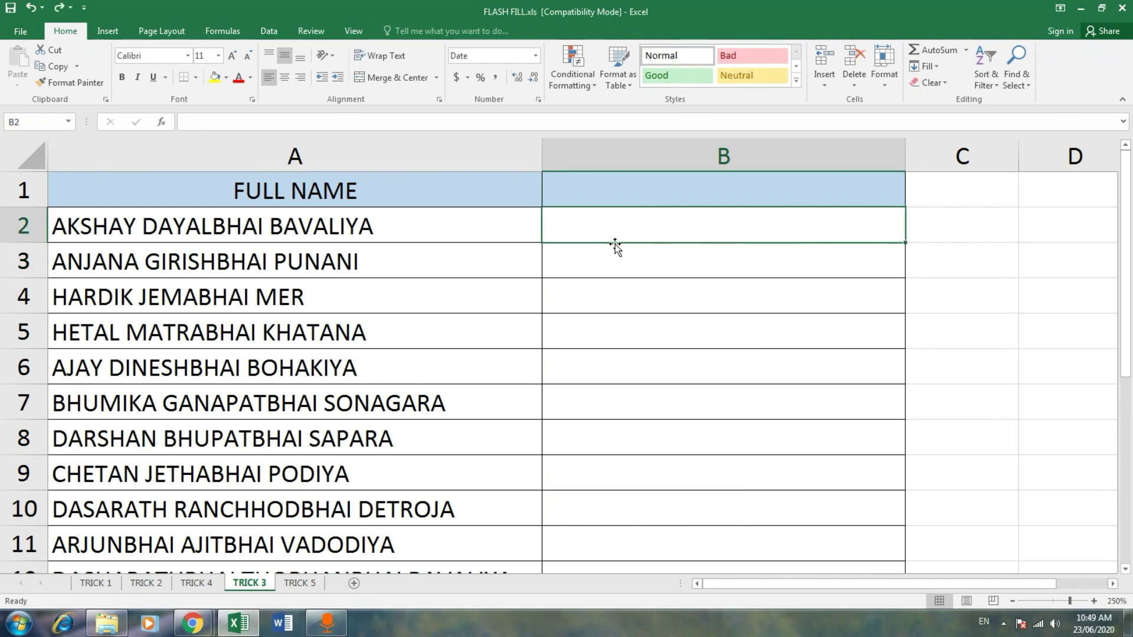